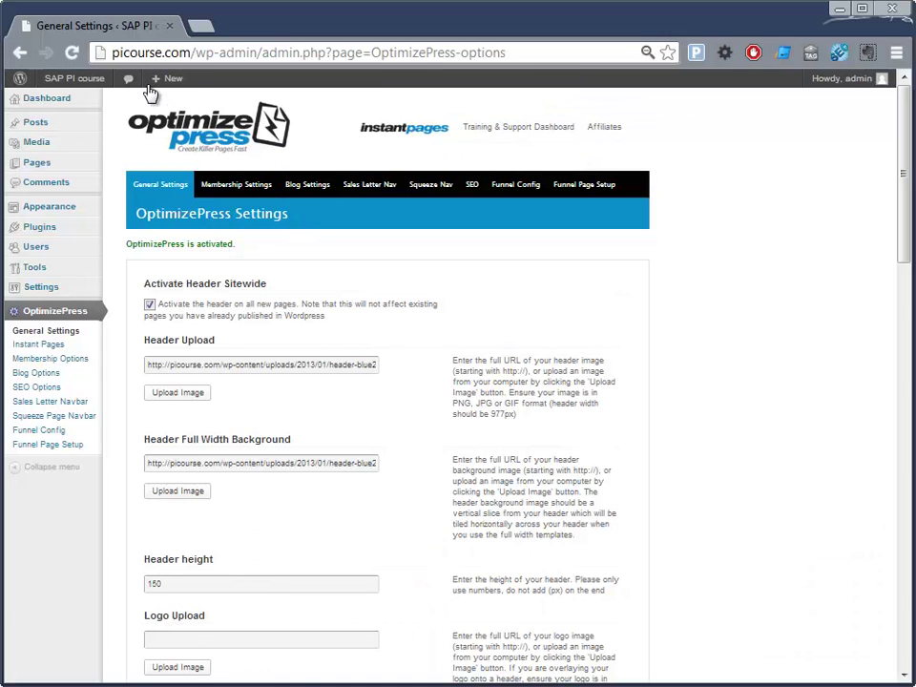
# Open Facebook's app creation form from the Facebook APP ID help link and name the new app PICourse.
pyautogui.scroll(-5, 284, 412)
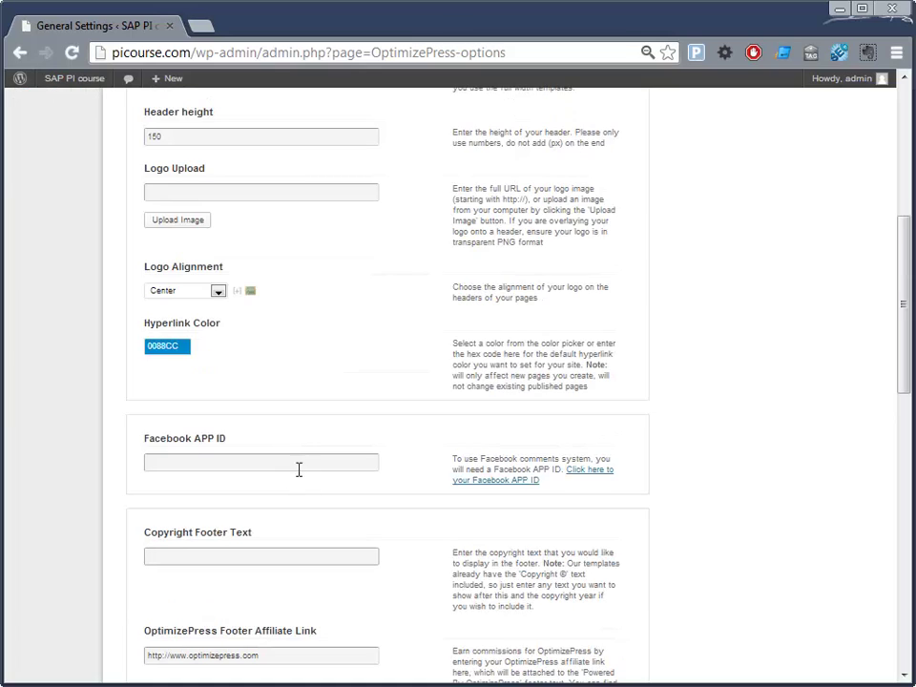
pyautogui.press('Tab')
pyautogui.click(515, 487)
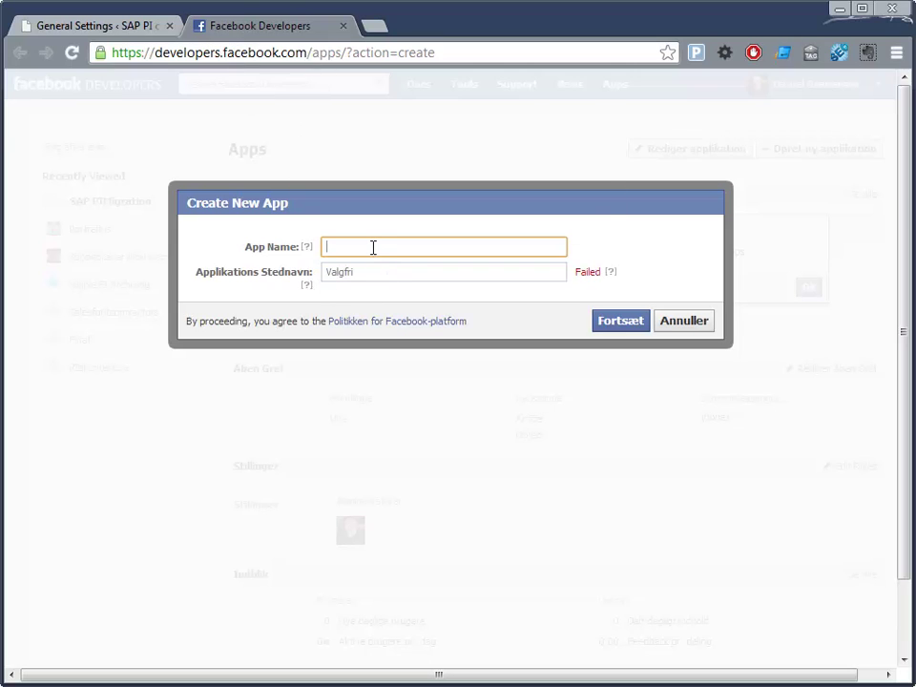
pyautogui.write('PI')
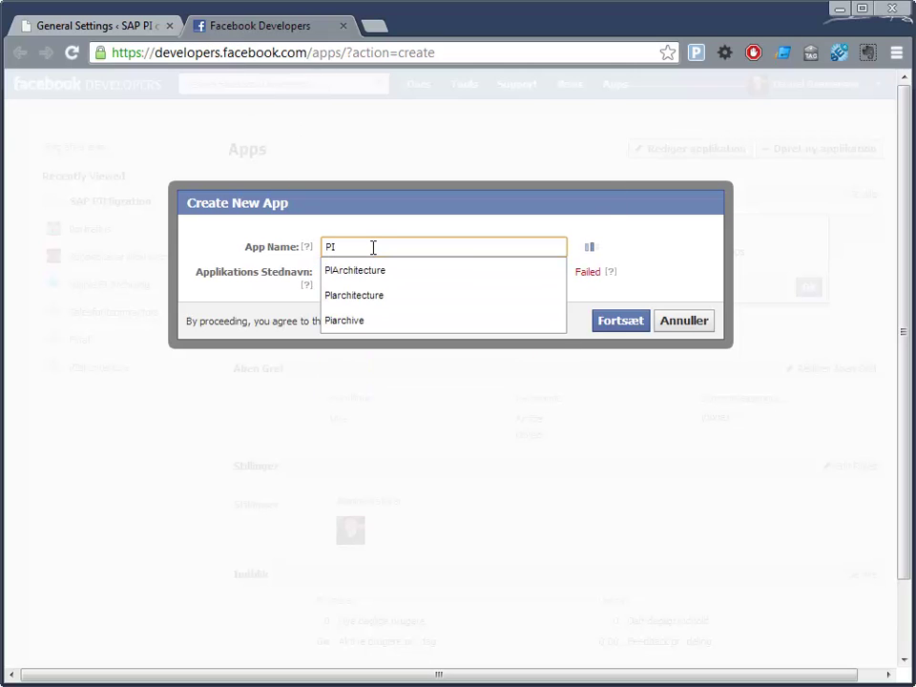
pyautogui.write('Course')
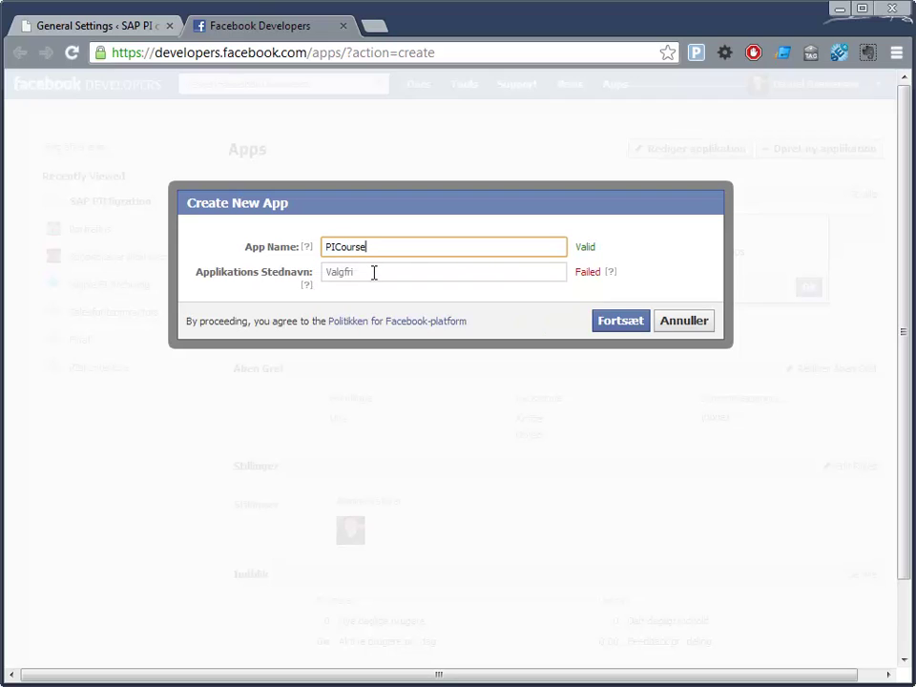
# Try PICourse.com as the new app's namespace, reusing the app name, and check the validation hint.
pyautogui.click(376, 271)
pyautogui.click(375, 247)
pyautogui.moveTo(374, 248); pyautogui.dragTo(302, 258)
pyautogui.hotkey('ctrl', 'c')
pyautogui.click(368, 269)
pyautogui.hotkey('ctrl', 'v')
pyautogui.write('.com')
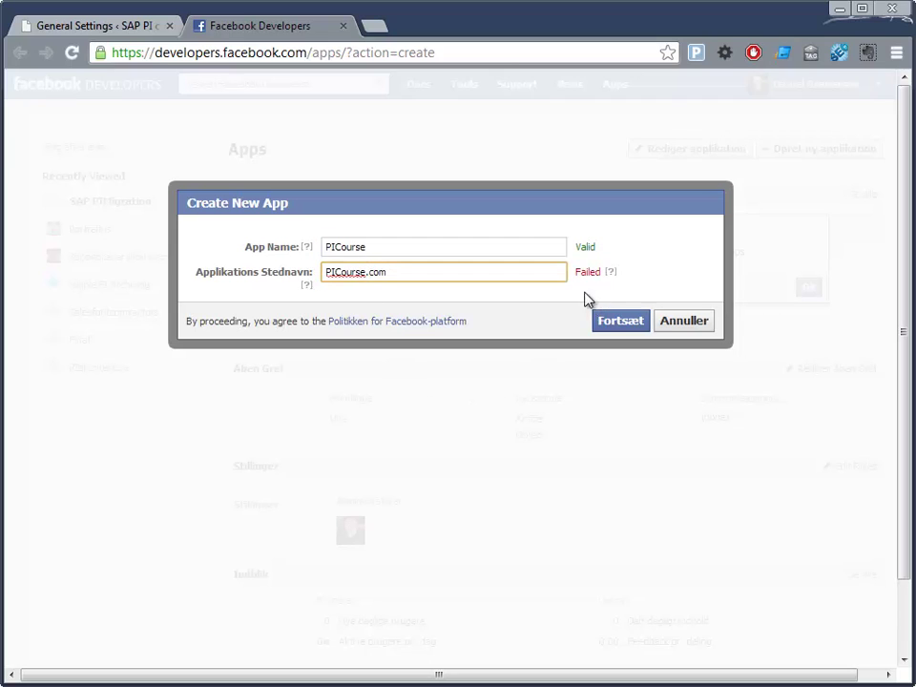
pyautogui.moveTo(612, 277)
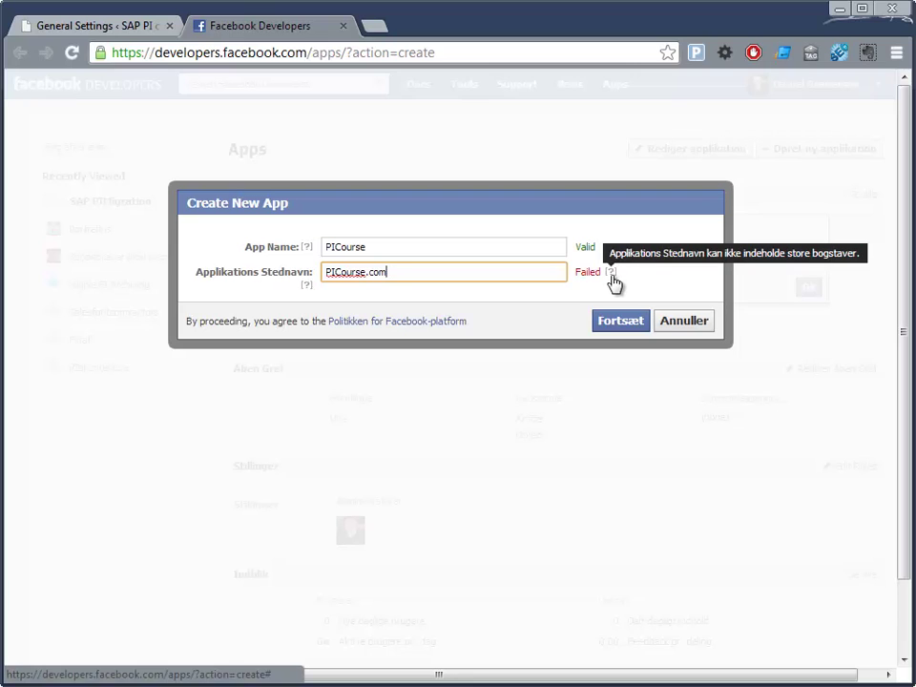
# Set the app namespace to picoursecom, continue with the creation and submit the completed captcha.
pyautogui.press('BackSpace')
pyautogui.press('BackSpace')
pyautogui.press('BackSpace')
pyautogui.press('BackSpace')
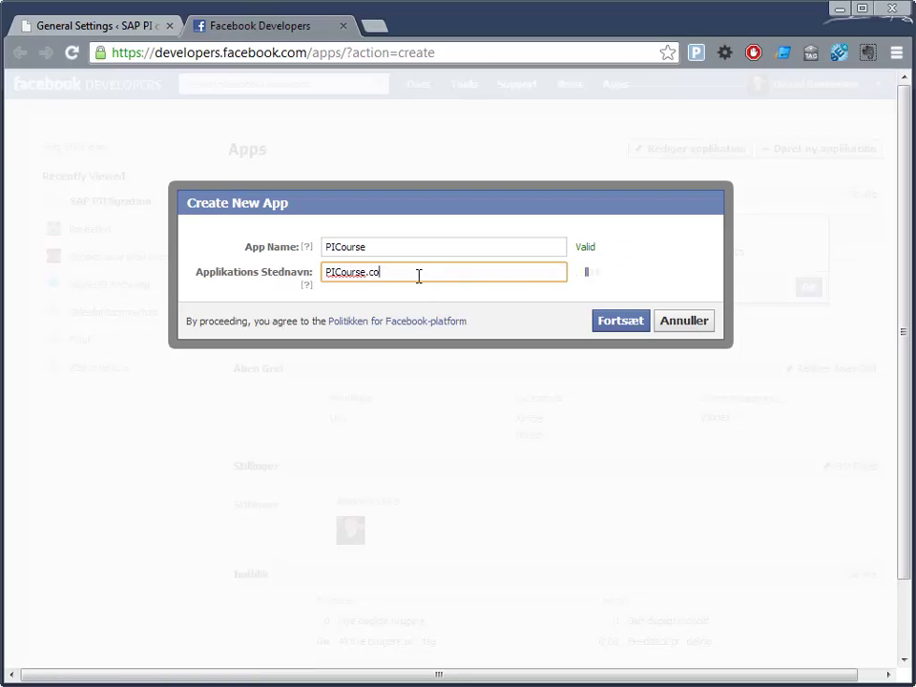
pyautogui.press('Home')
pyautogui.write('p')
pyautogui.press('Delete')
pyautogui.press('Delete')
pyautogui.press('Delete')
pyautogui.write('ic')
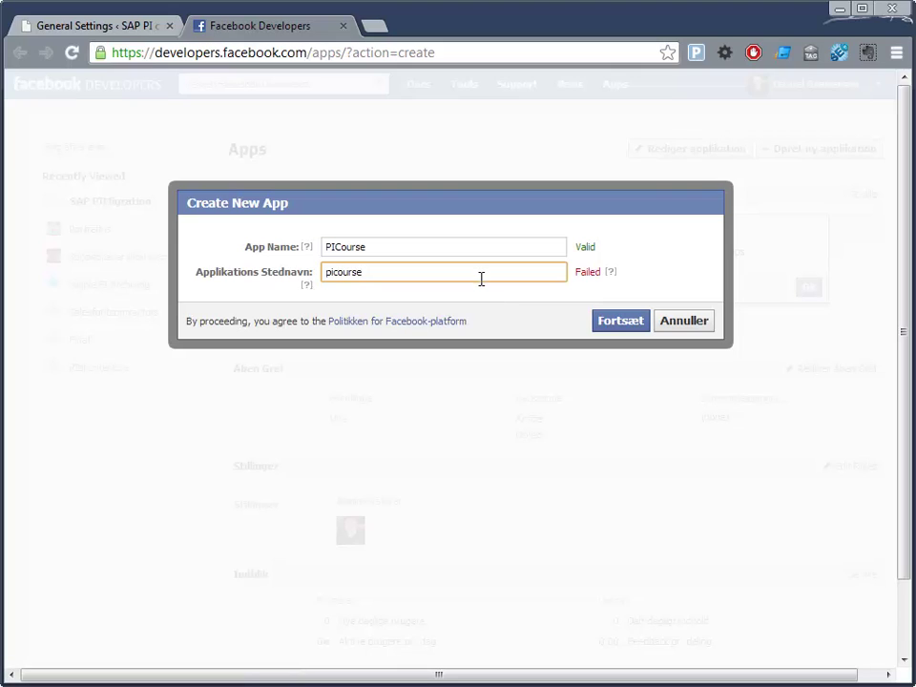
pyautogui.write('com')
pyautogui.click(614, 328)
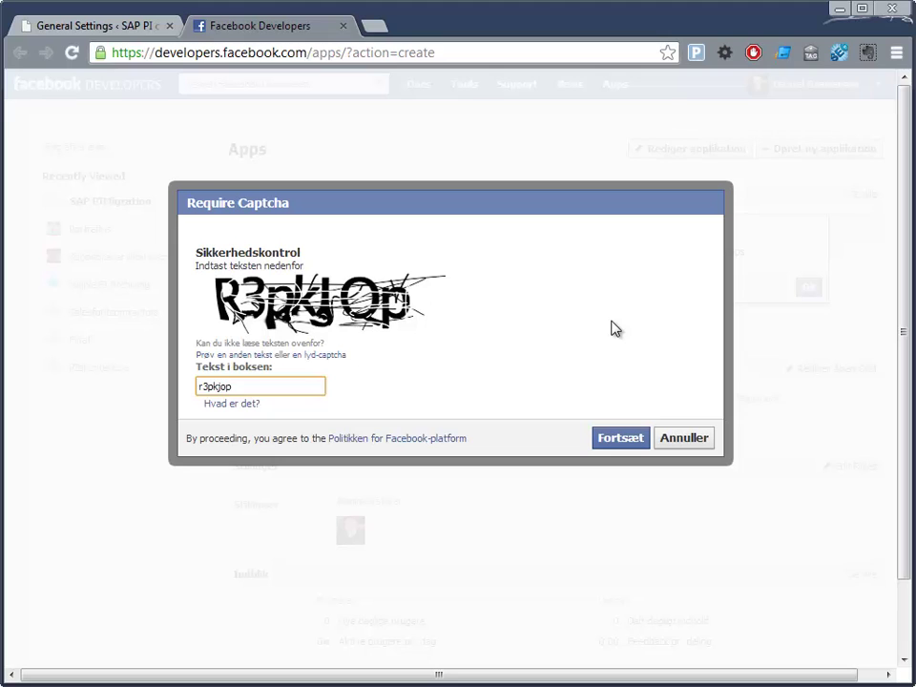
pyautogui.click(615, 437)
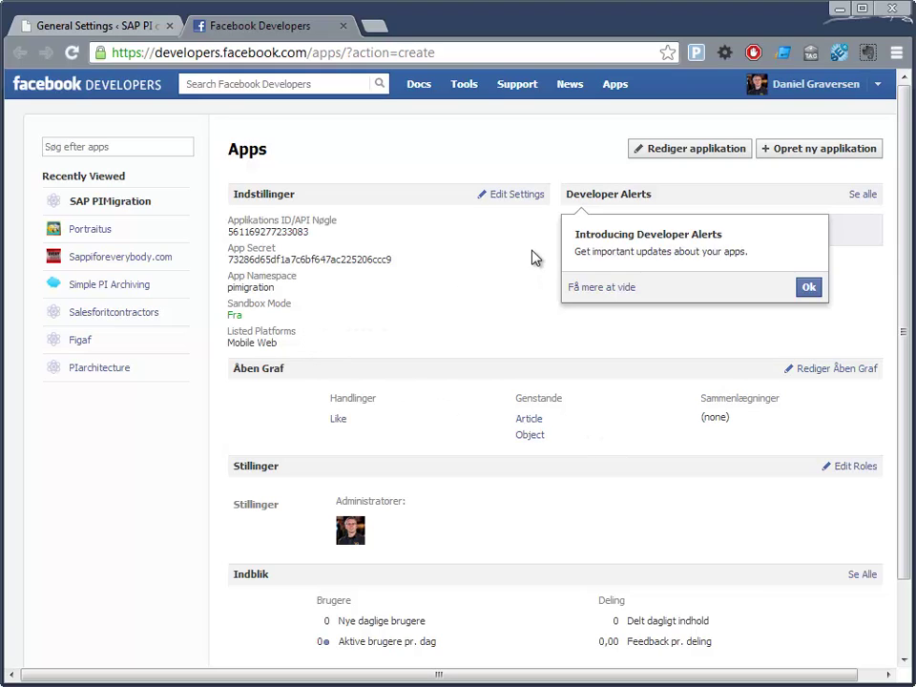
# Copy the application ID shown for SAP PIMigration into the Facebook APP ID field of the OptimizePress settings.
pyautogui.scroll(-2, 380, 324)
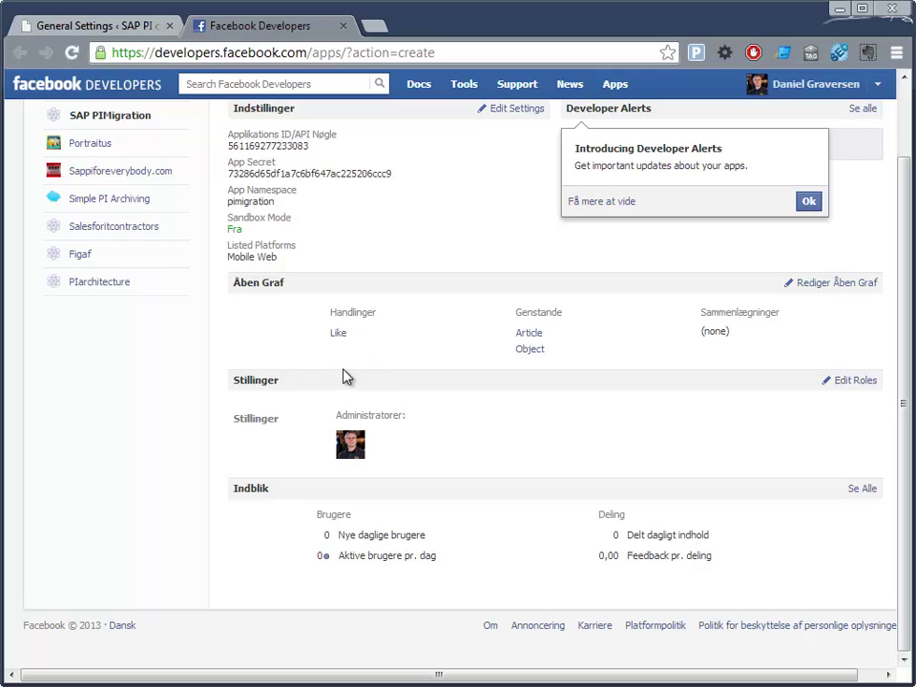
pyautogui.scroll(2, 334, 334)
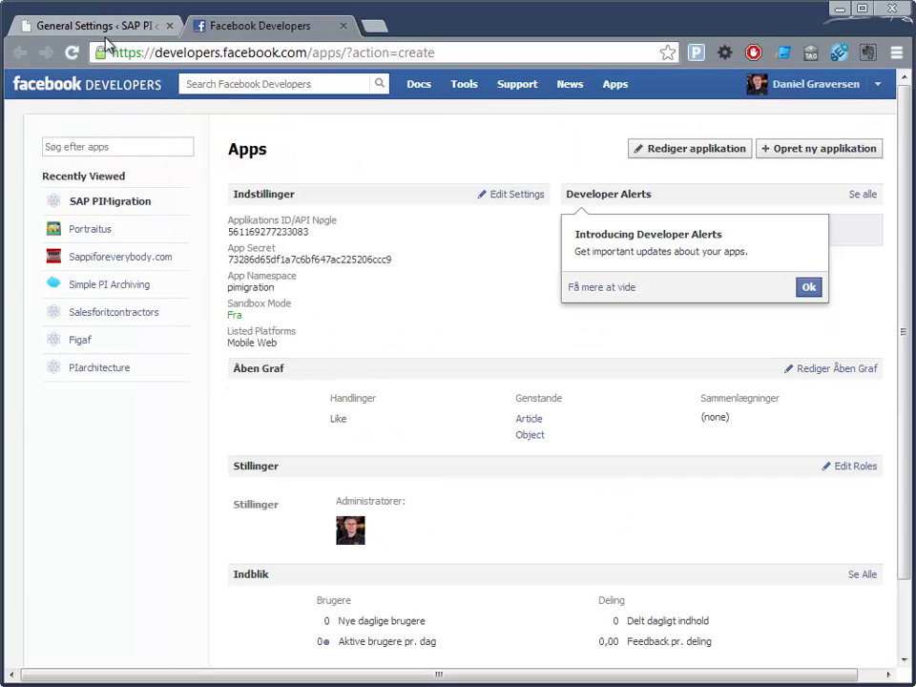
pyautogui.click(76, 27)
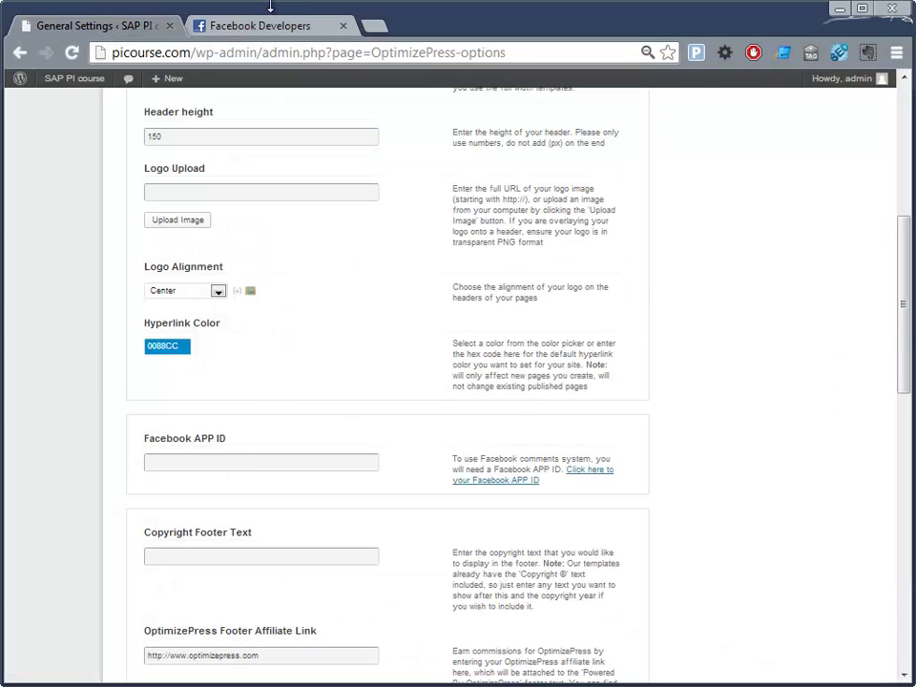
pyautogui.click(208, 21)
pyautogui.moveTo(320, 247); pyautogui.dragTo(219, 227)
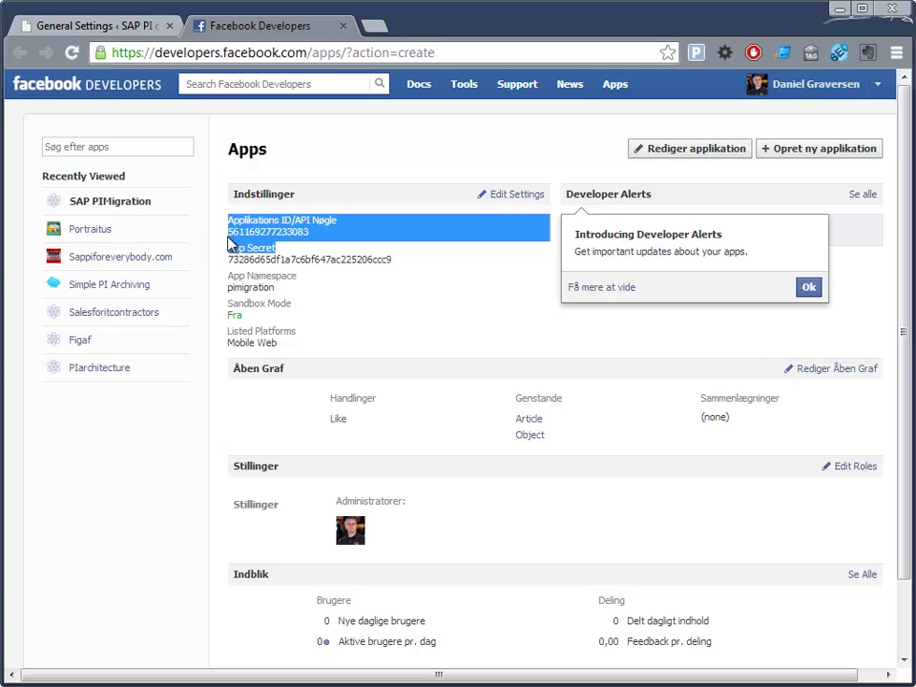
pyautogui.click(255, 233)
pyautogui.doubleClick(255, 234)
pyautogui.hotkey('ctrl', 'c')
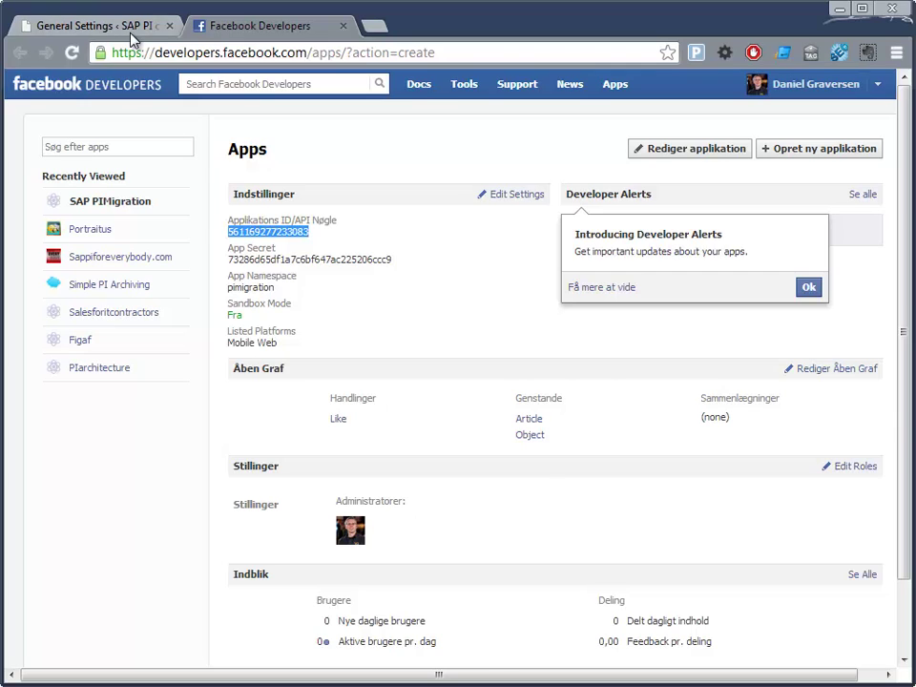
pyautogui.click(97, 24)
pyautogui.click(336, 463)
pyautogui.hotkey('ctrl', 'v')
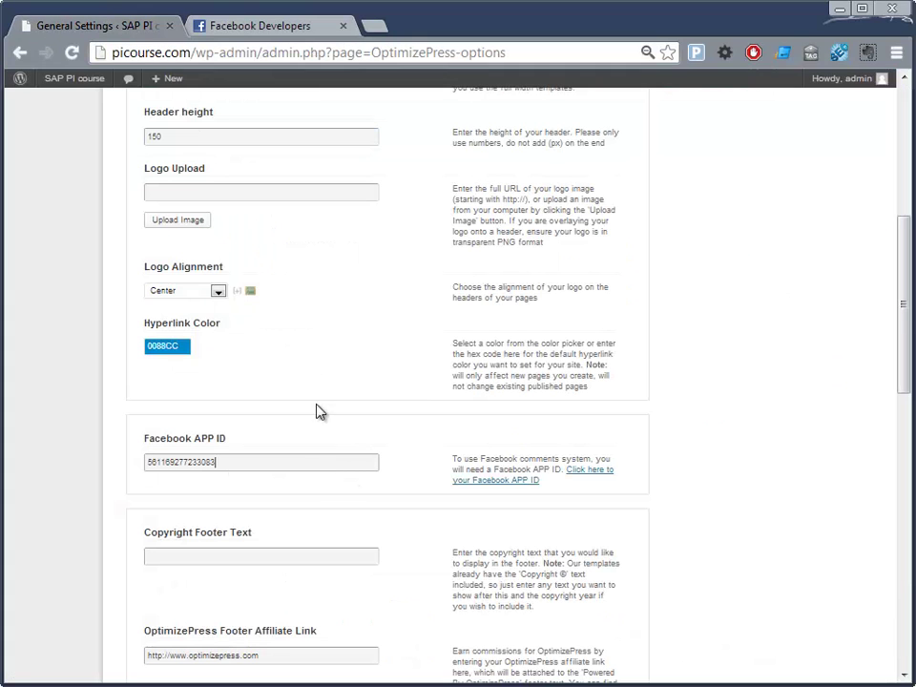
# Return to the Facebook Developers apps page and dismiss both developer alert introductions.
pyautogui.click(269, 34)
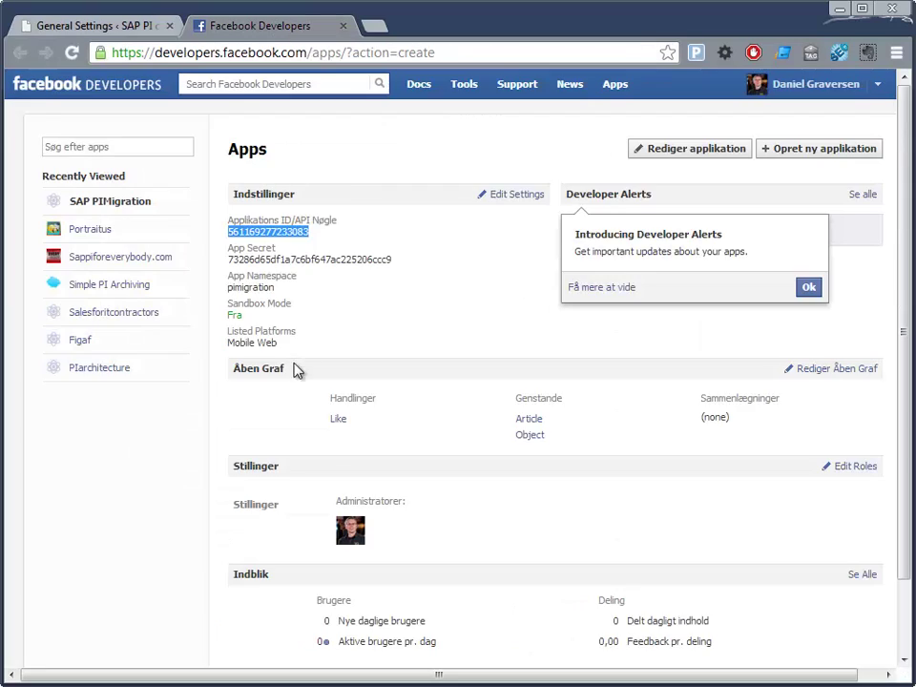
pyautogui.scroll(-1, 270, 324)
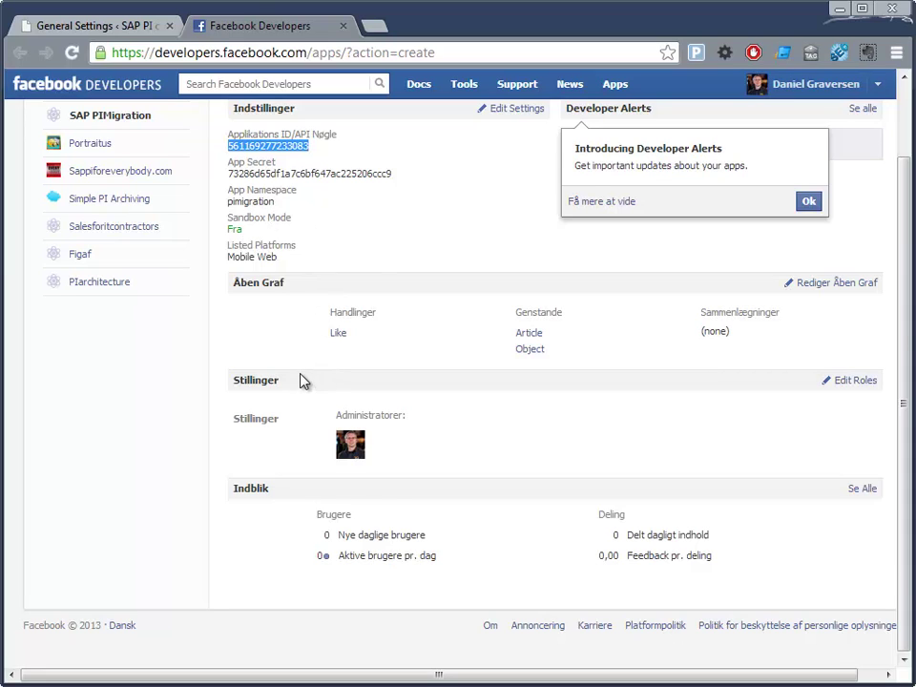
pyautogui.scroll(2, 320, 355)
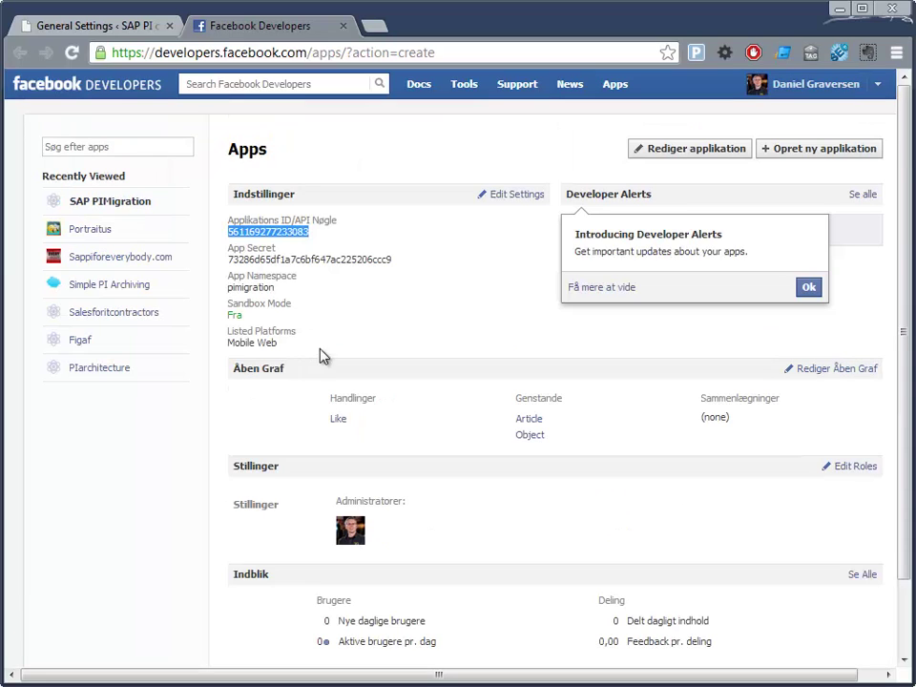
pyautogui.click(821, 288)
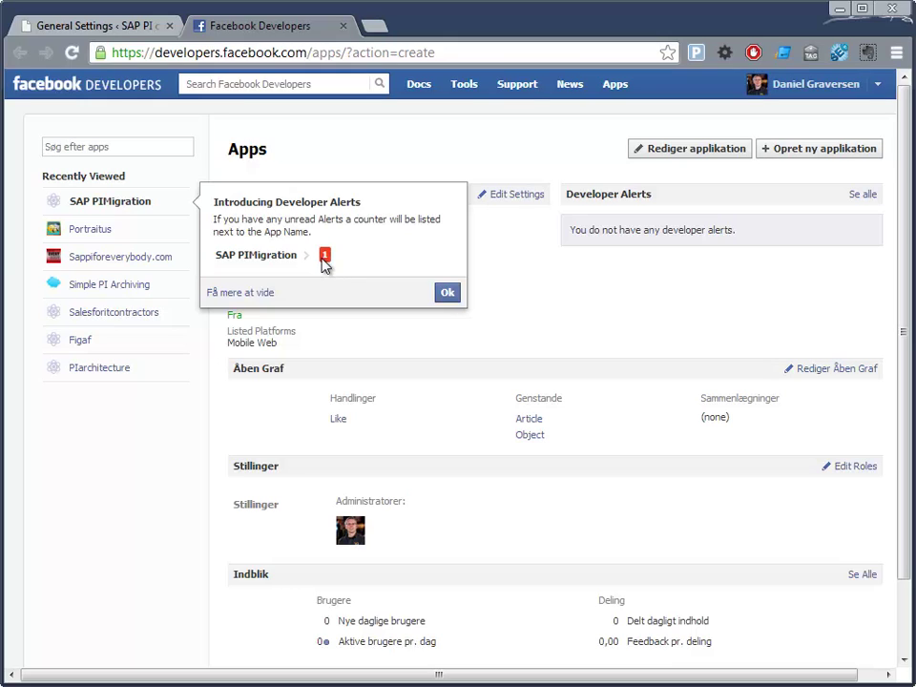
pyautogui.click(447, 294)
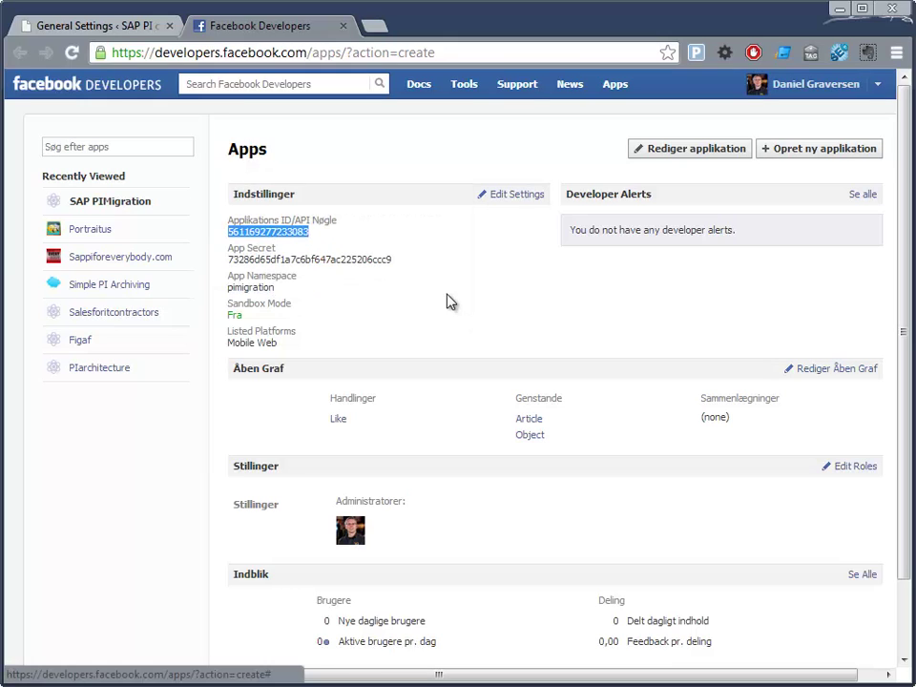
# Review the SAP PIMigration app's basic settings, including its app domain and Facebook integration URLs.
pyautogui.click(521, 200)
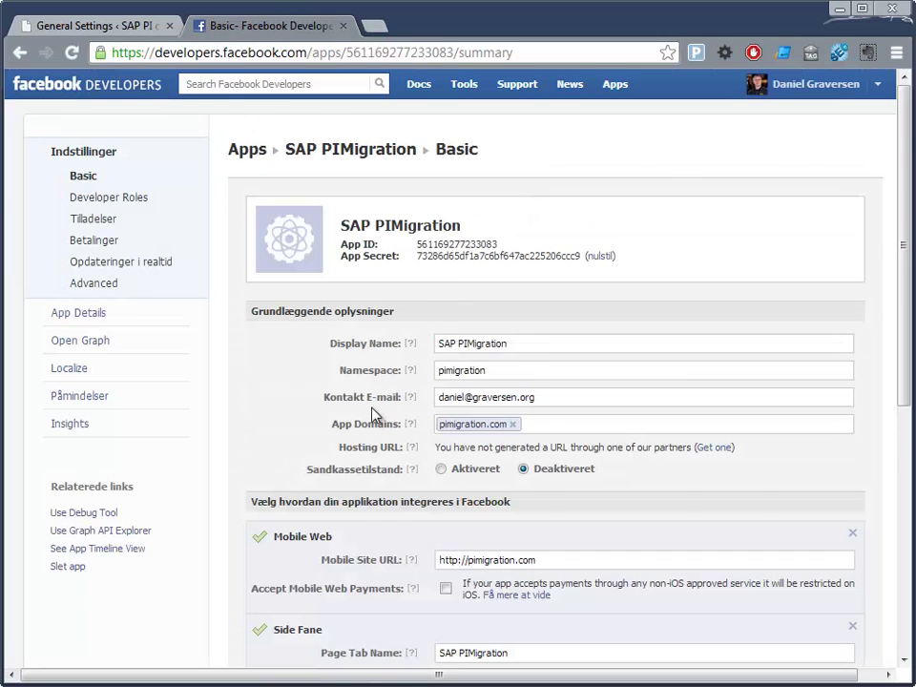
pyautogui.scroll(-2, 372, 416)
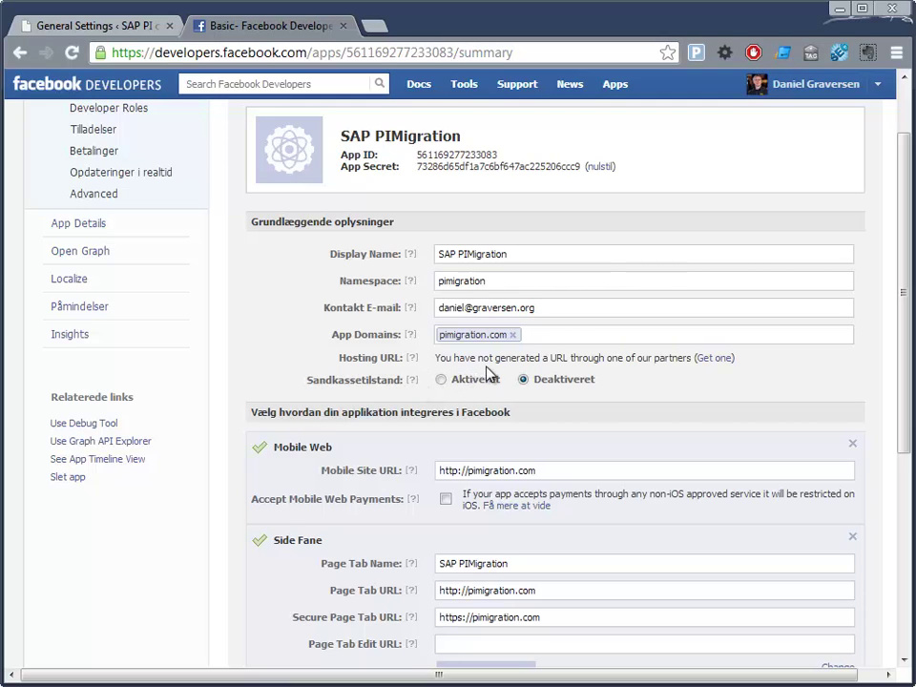
pyautogui.scroll(-2, 498, 382)
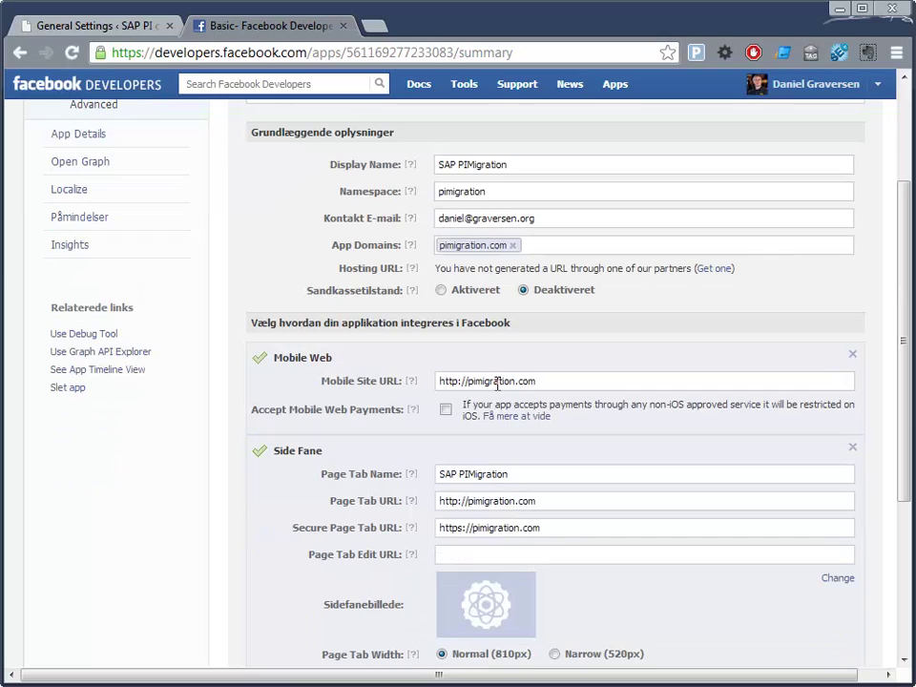
pyautogui.scroll(4, 347, 320)
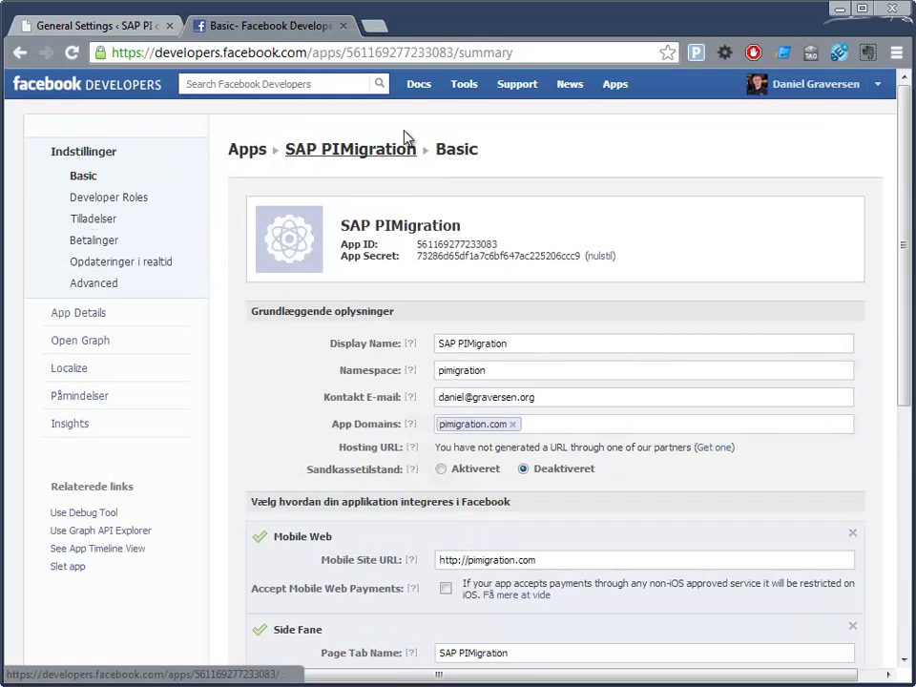
# Go back to the apps overview and open the basic settings of the PICourse app for editing.
pyautogui.click(256, 154)
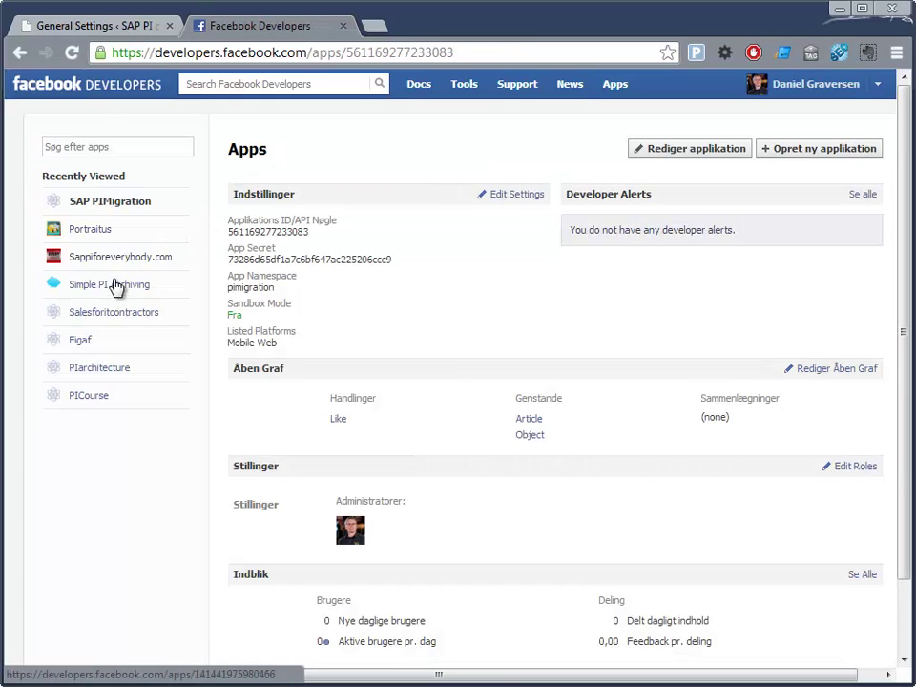
pyautogui.click(92, 396)
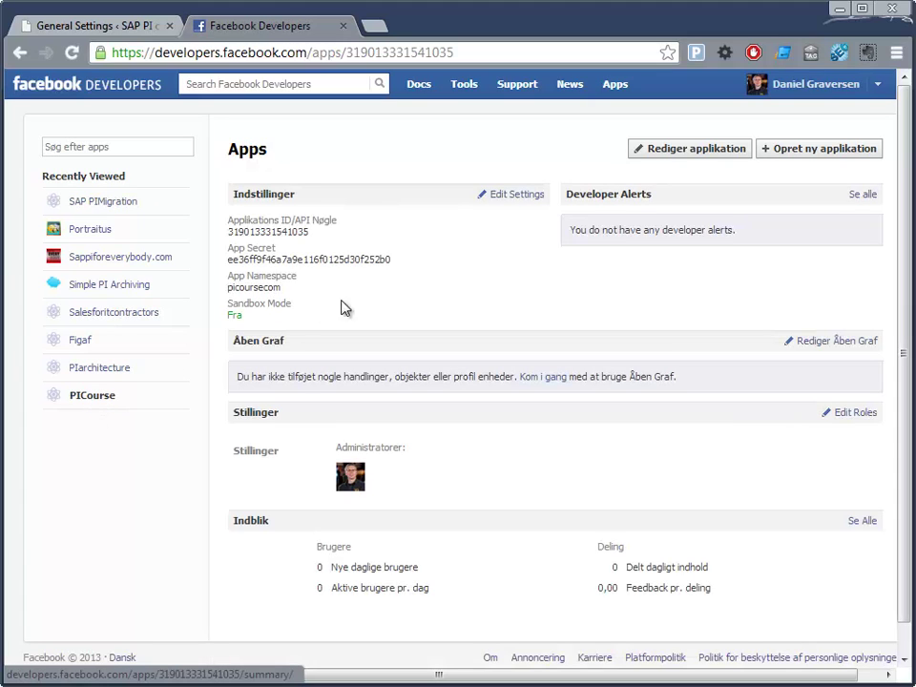
pyautogui.click(512, 196)
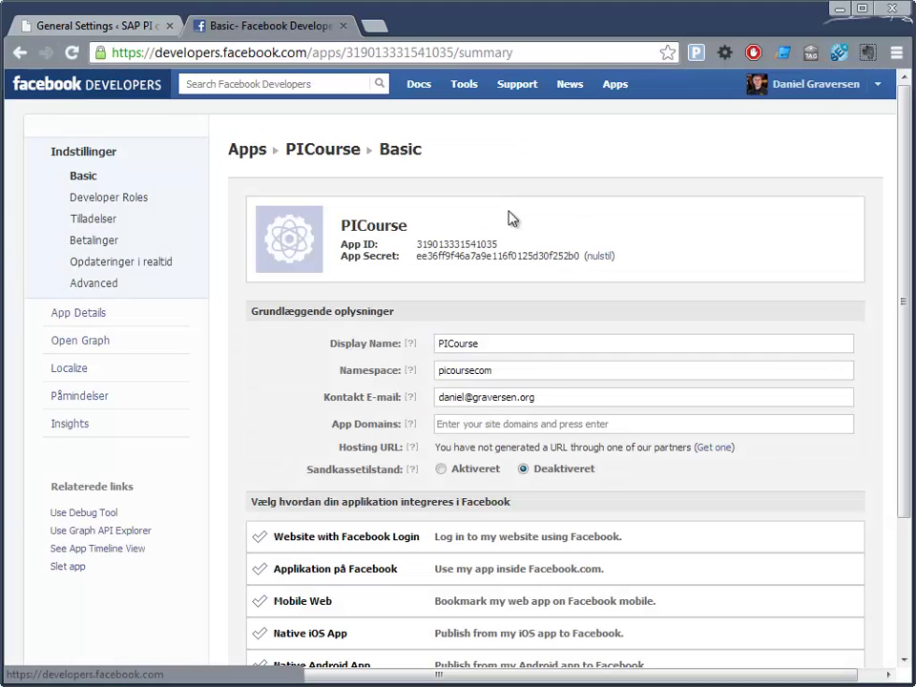
pyautogui.click(444, 420)
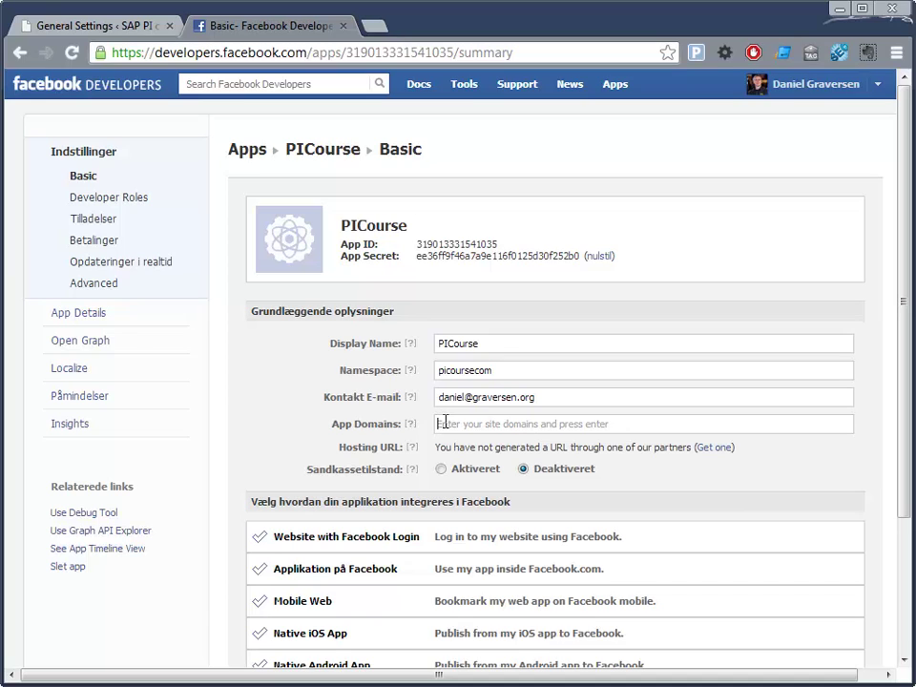
pyautogui.click(60, 21)
pyautogui.moveTo(190, 57); pyautogui.dragTo(111, 54)
pyautogui.hotkey('ctrl', 'c')
pyautogui.click(257, 35)
pyautogui.hotkey('ctrl', 'v')
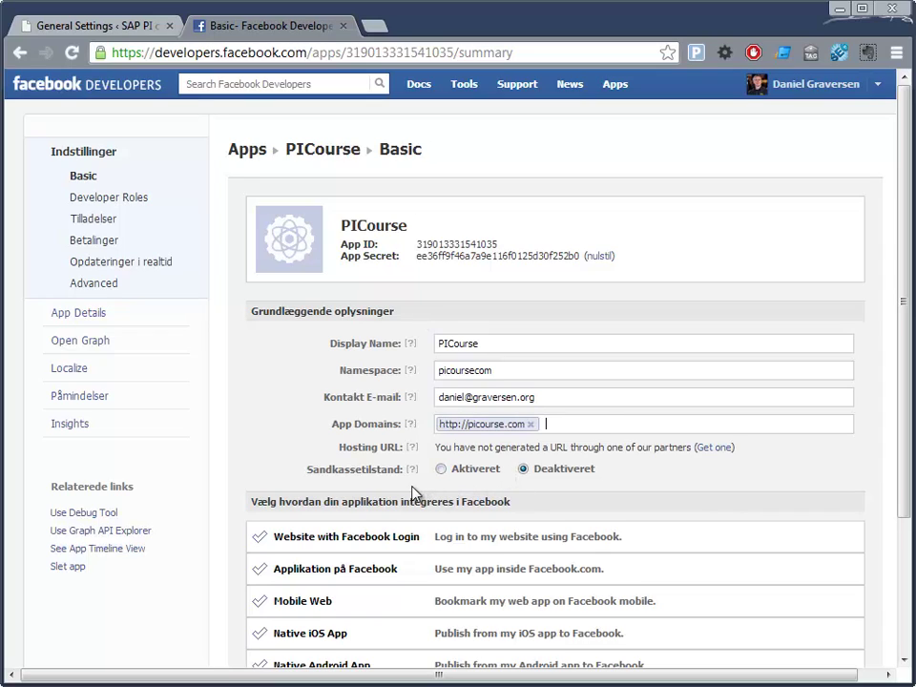
pyautogui.scroll(-2, 417, 493)
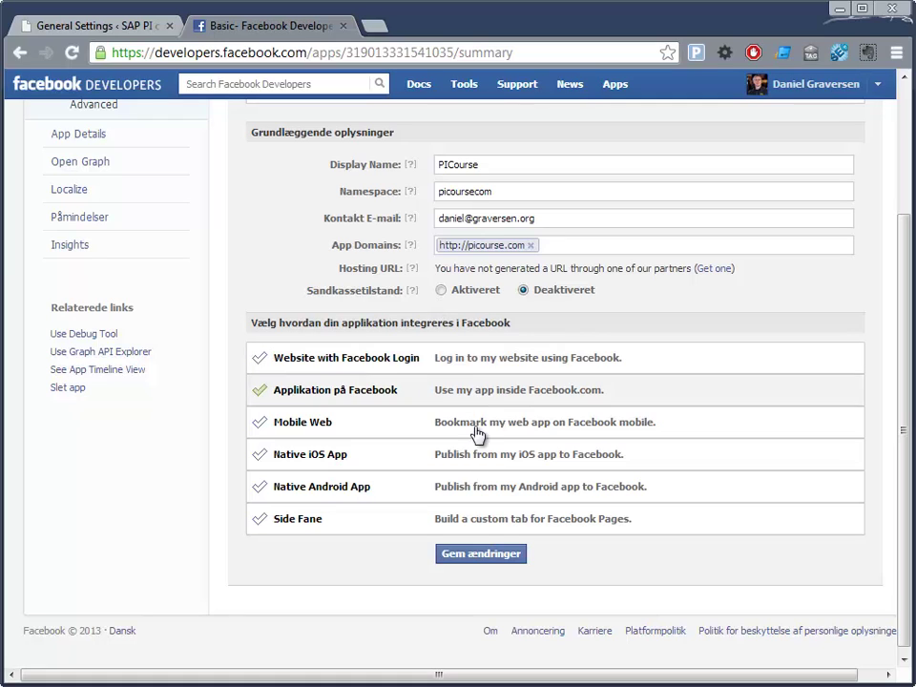
pyautogui.click(471, 555)
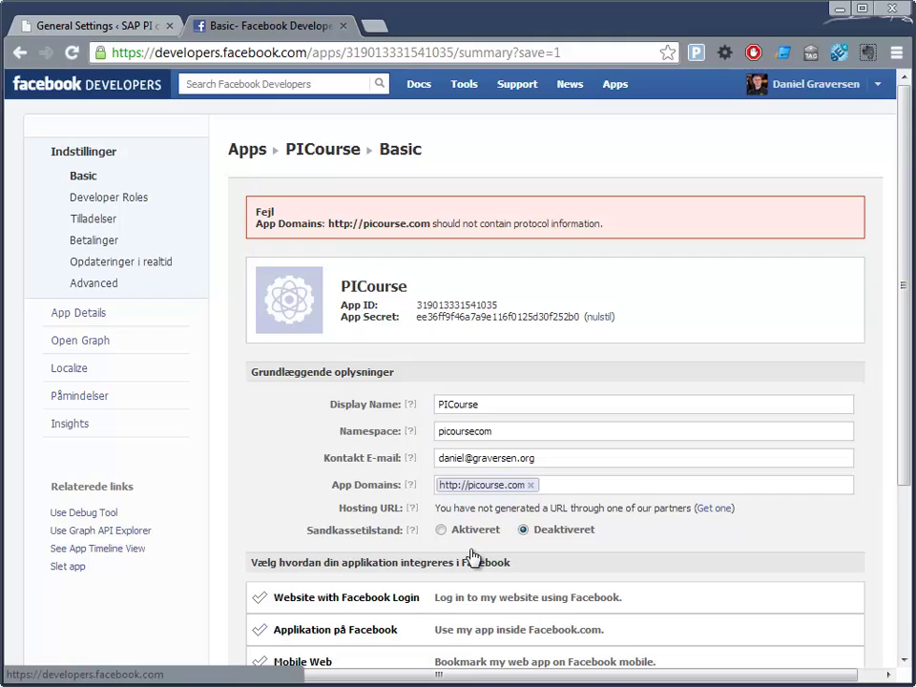
pyautogui.click(553, 488)
pyautogui.press('BackSpace')
pyautogui.press('BackSpace')
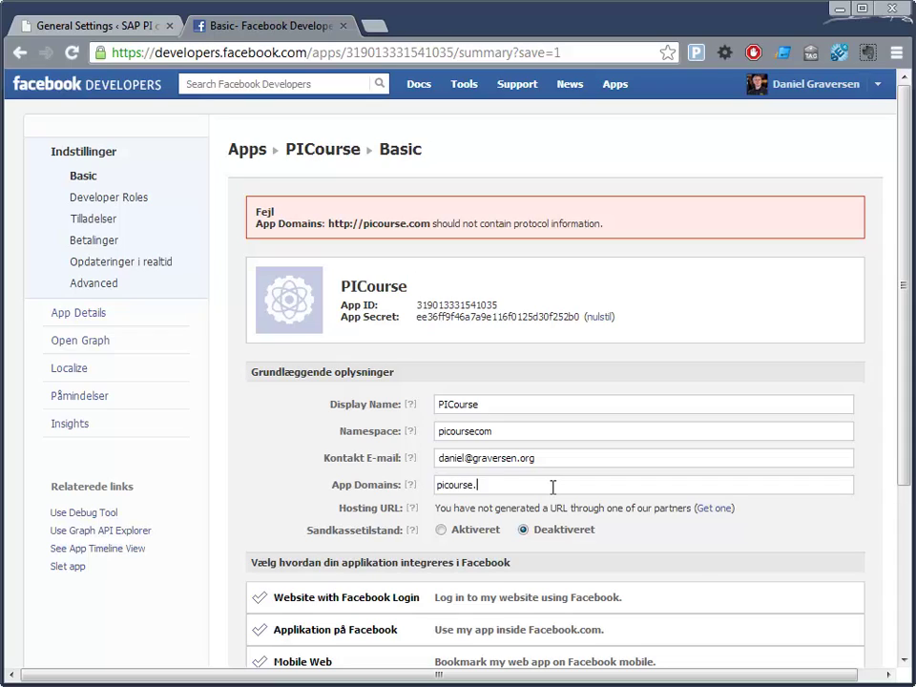
pyautogui.write('picourse.com')
pyautogui.press('Return')
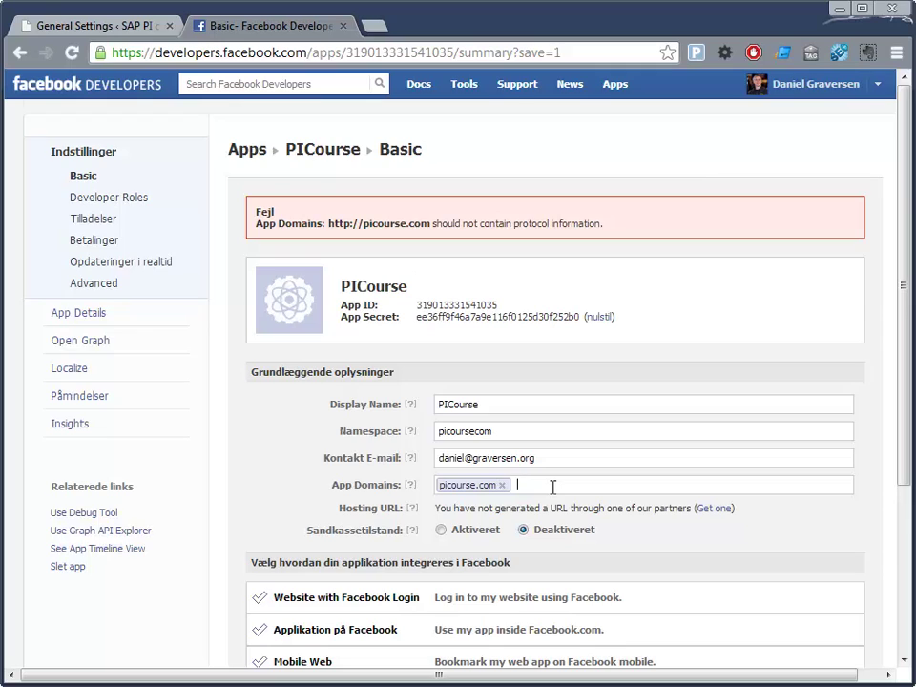
pyautogui.scroll(-2, 553, 492)
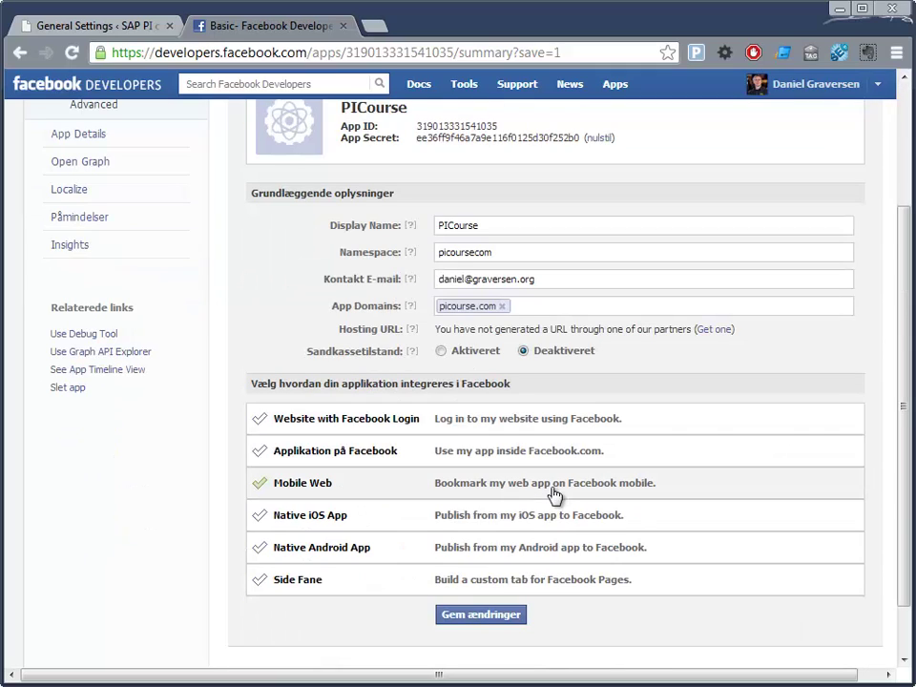
pyautogui.click(490, 623)
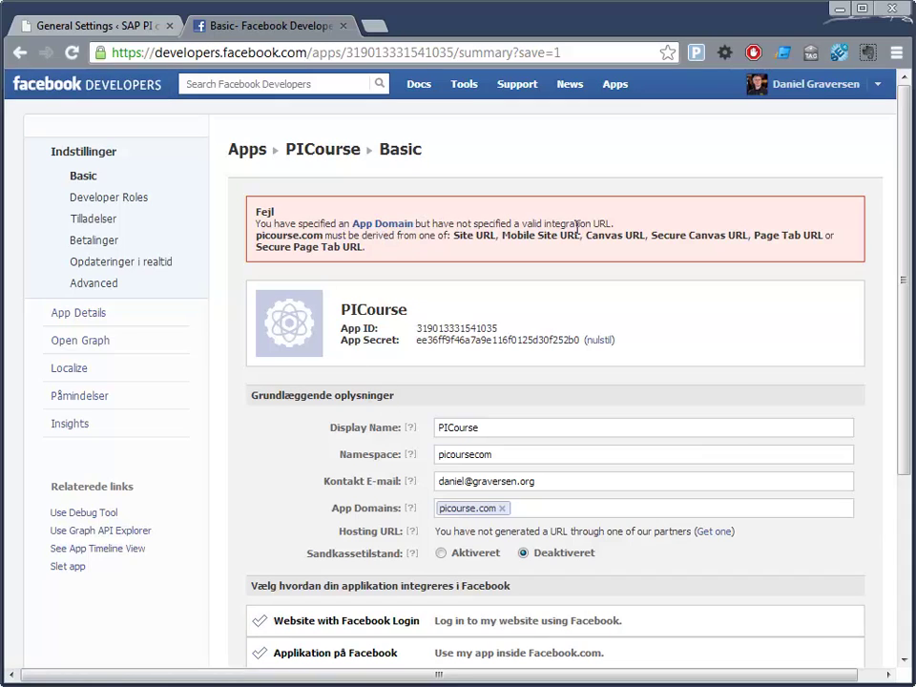
# Expand the Side Fane integration of the PICourse app and examine its page tab name and URL fields.
pyautogui.scroll(-3, 603, 331)
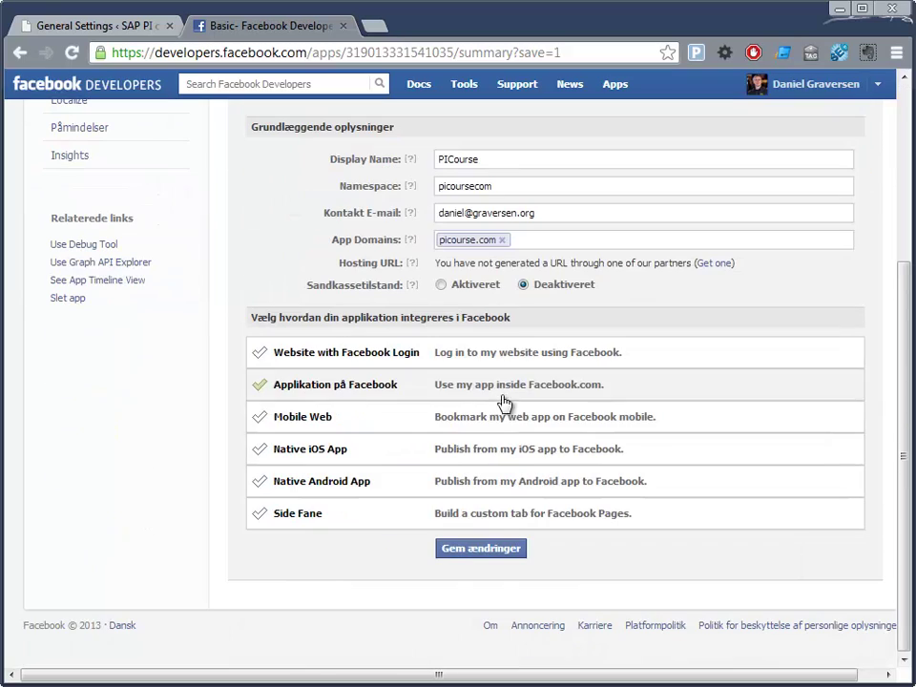
pyautogui.click(508, 516)
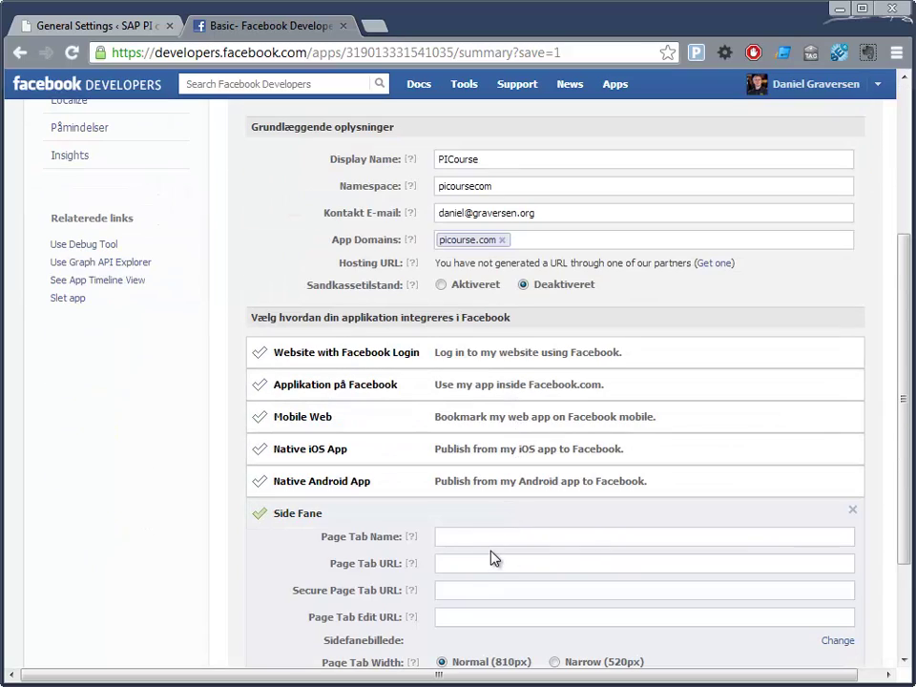
pyautogui.scroll(-2, 485, 539)
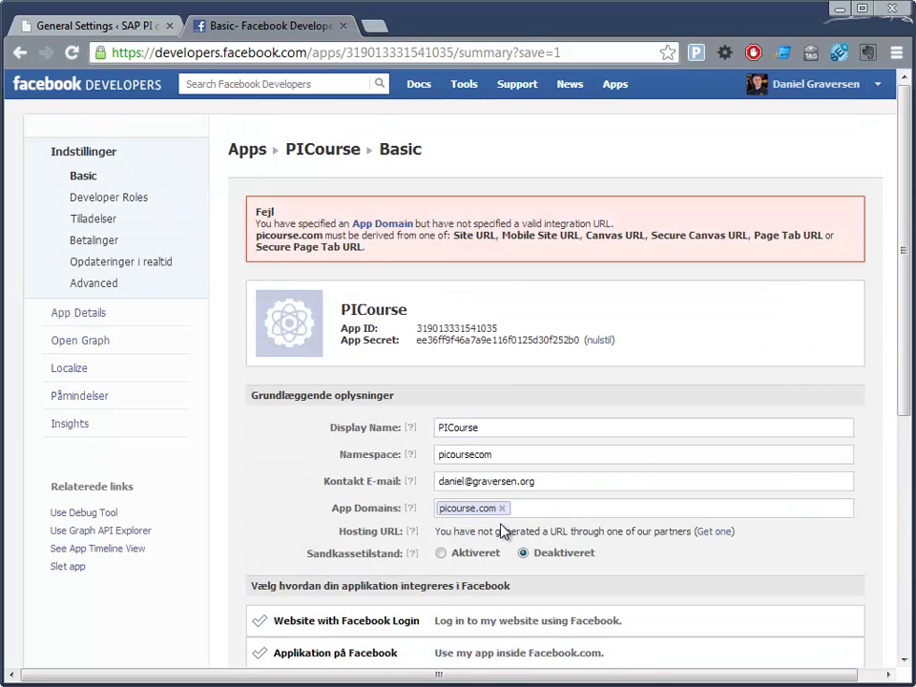
pyautogui.scroll(-4, 500, 528)
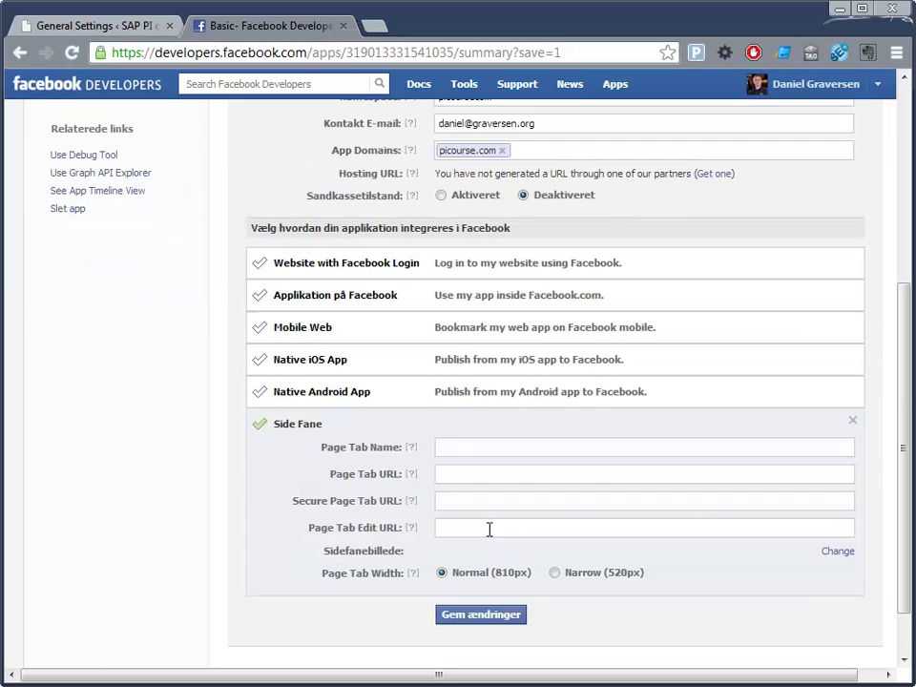
pyautogui.scroll(1, 486, 530)
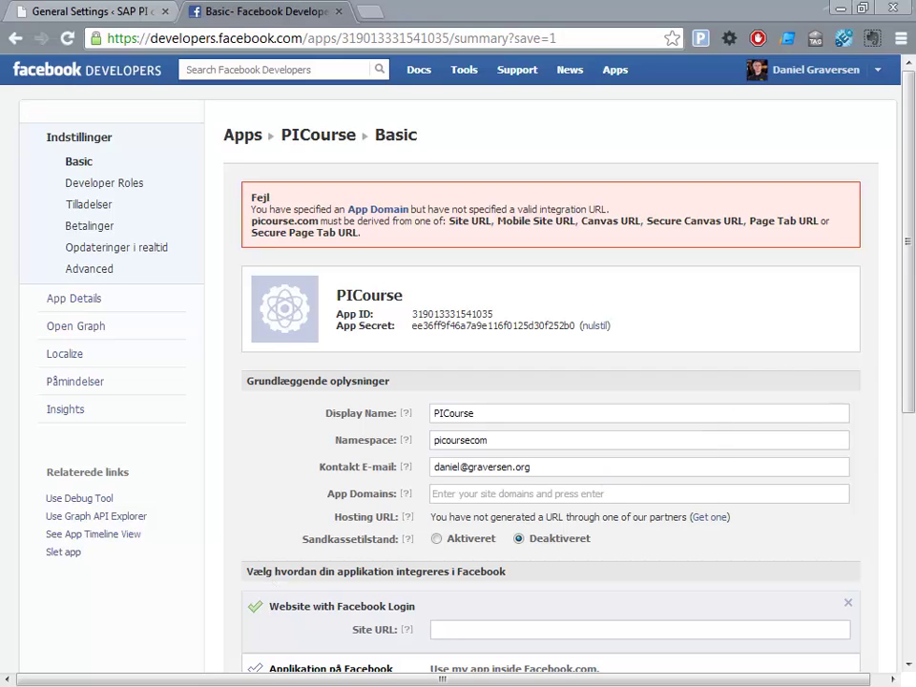
# Return to the site's OptimizePress general settings and save them again.
pyautogui.click(121, 15)
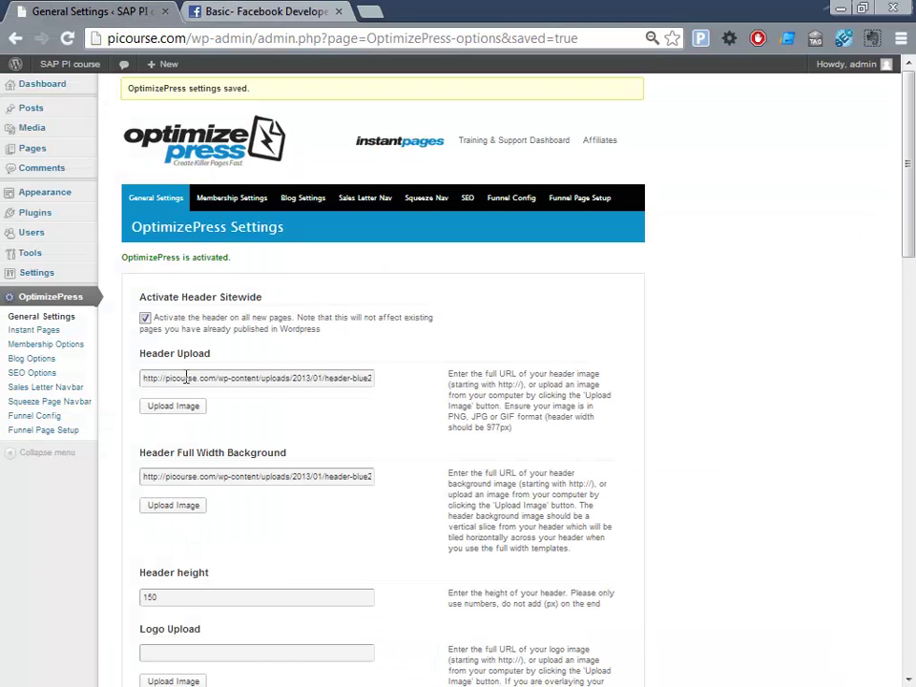
pyautogui.scroll(-12, 186, 378)
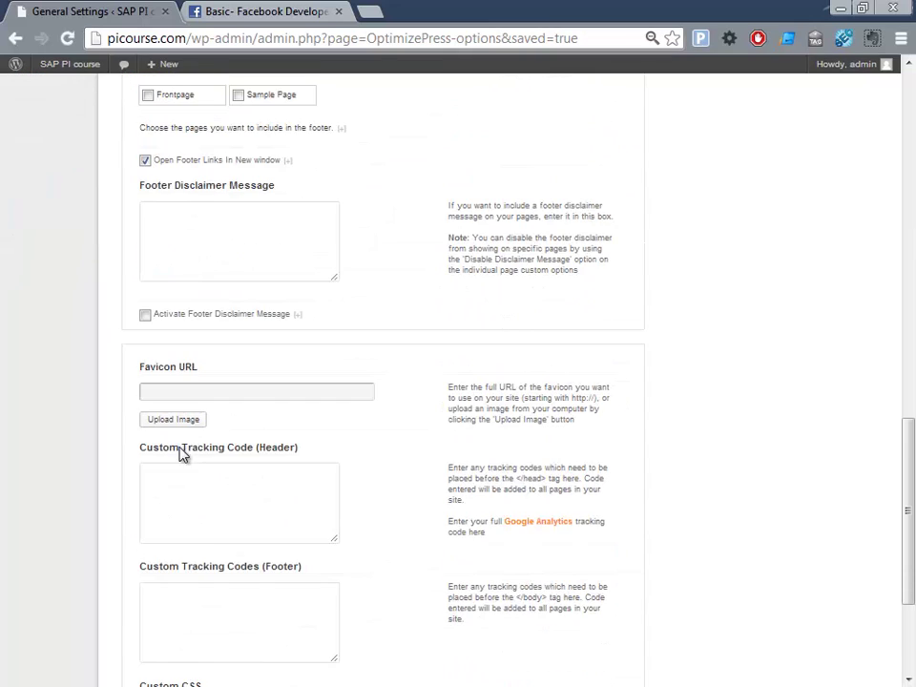
pyautogui.scroll(-3, 172, 496)
pyautogui.click(140, 612)
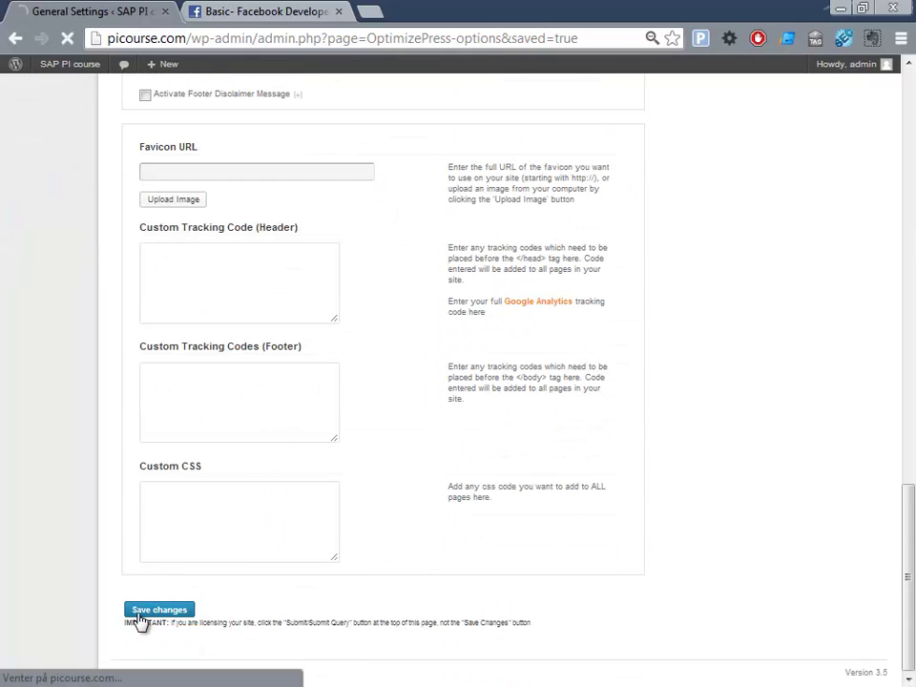
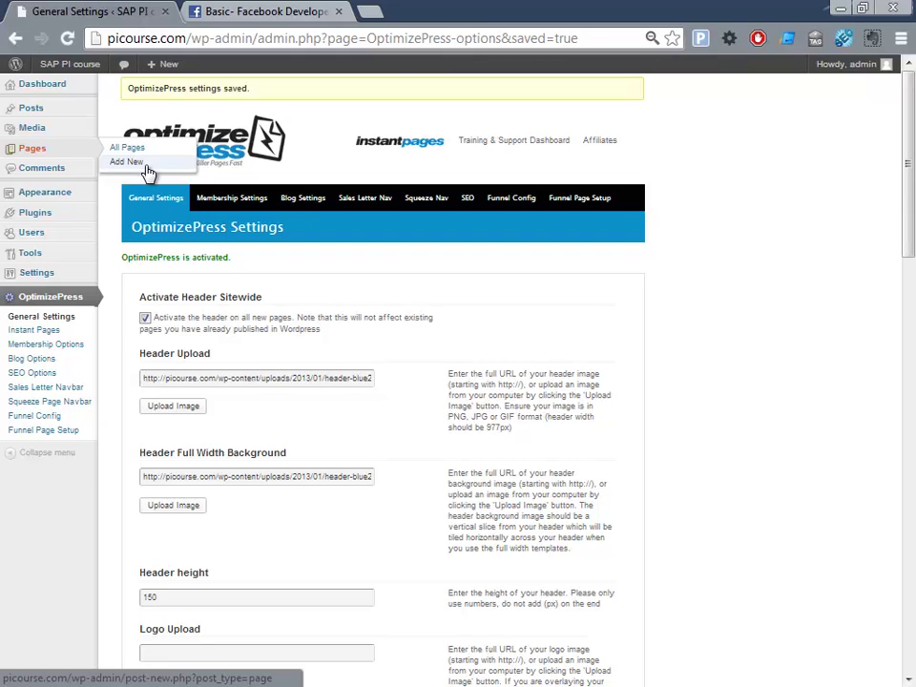
# Add a new page titled "Value 1" and assign it the Sales Style 1 (Sales Letter Standard) template.
pyautogui.click(129, 162)
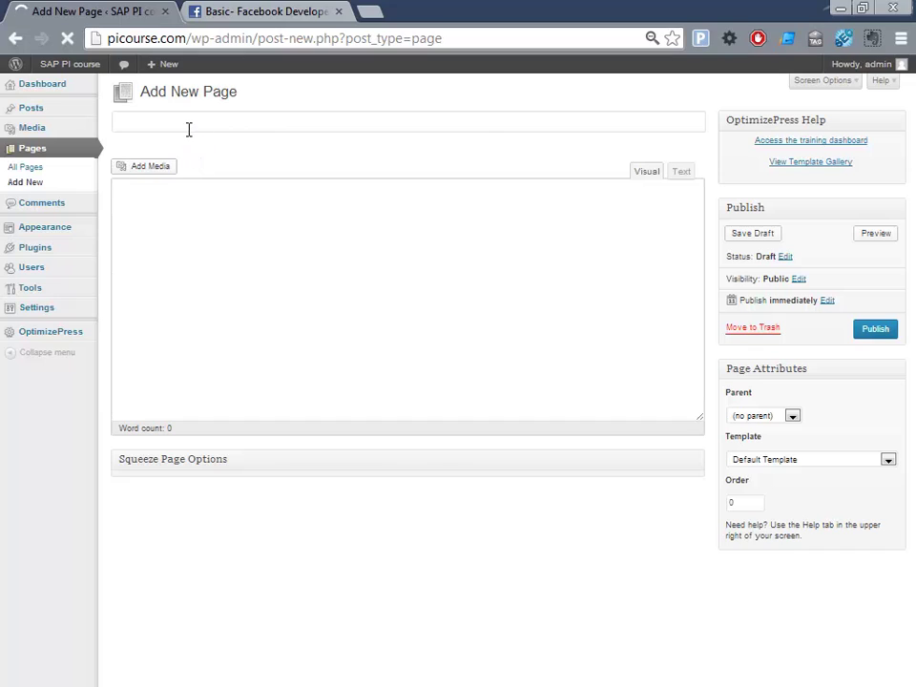
pyautogui.write('Value 1')
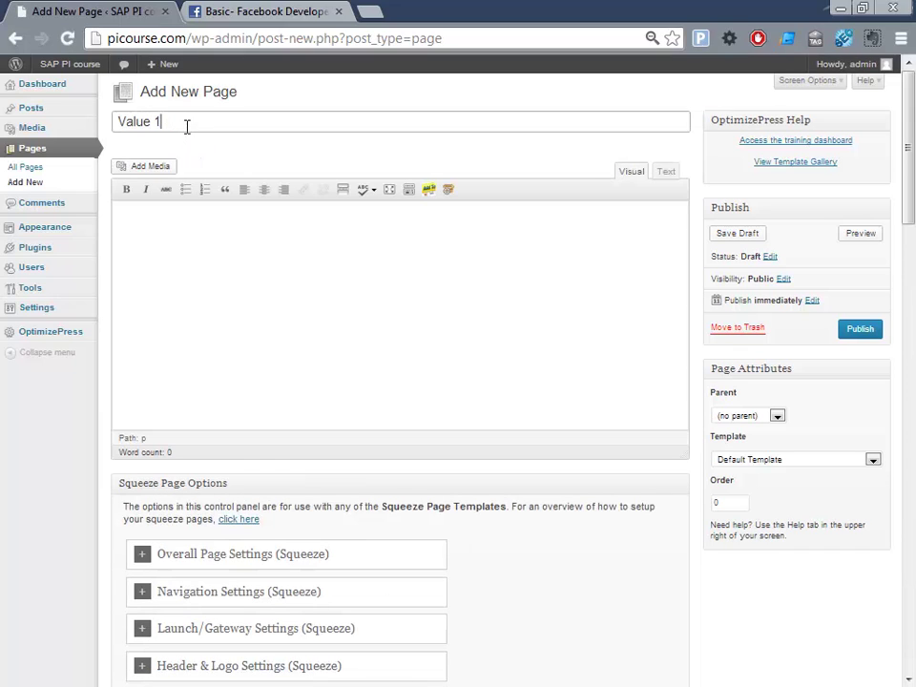
pyautogui.click(804, 461)
pyautogui.scroll(-1, 775, 329)
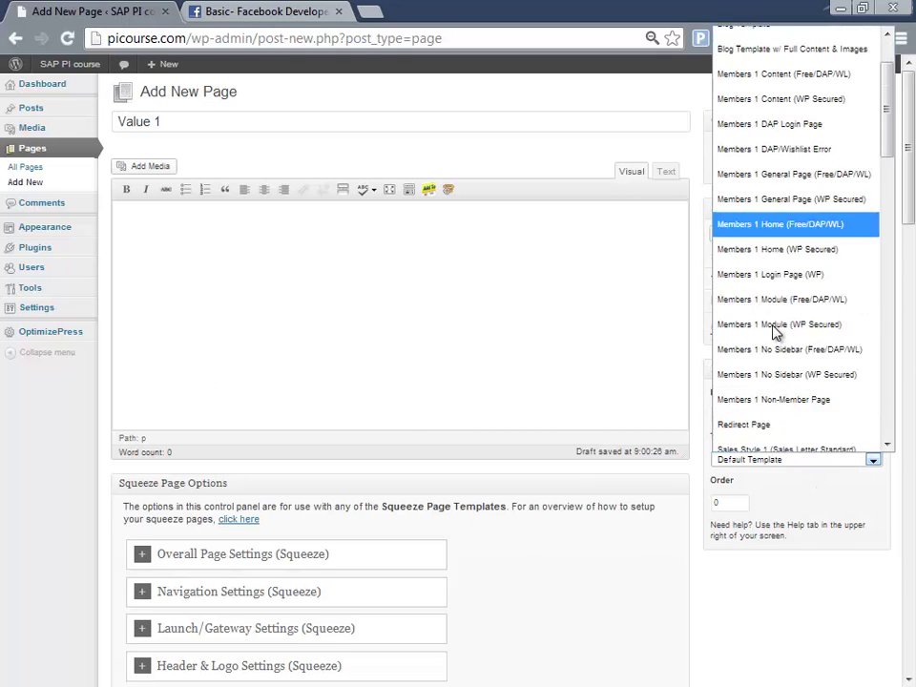
pyautogui.scroll(-7, 770, 348)
pyautogui.scroll(2, 769, 348)
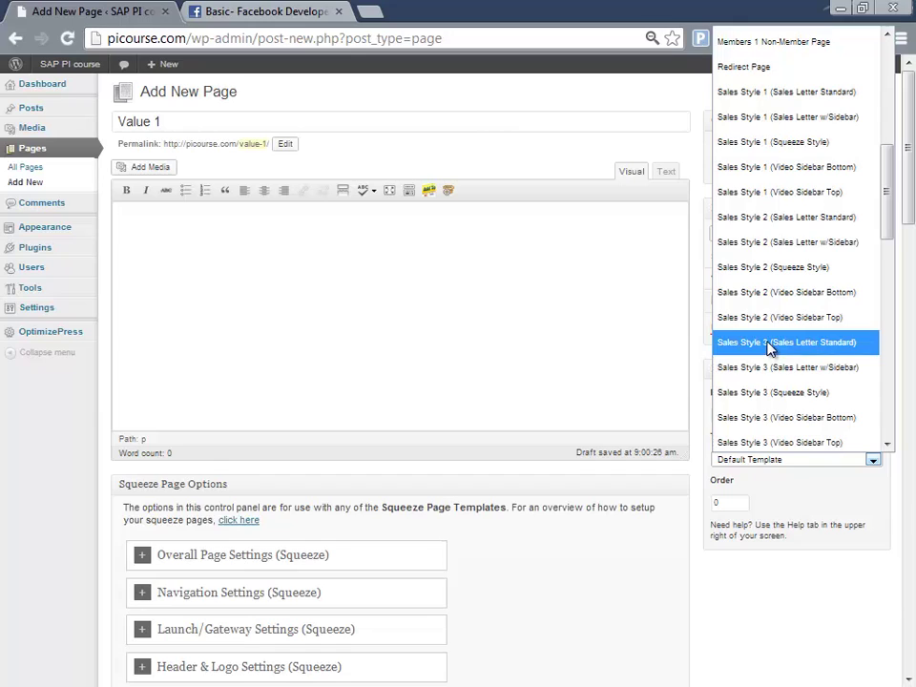
pyautogui.click(854, 95)
pyautogui.moveTo(857, 79)
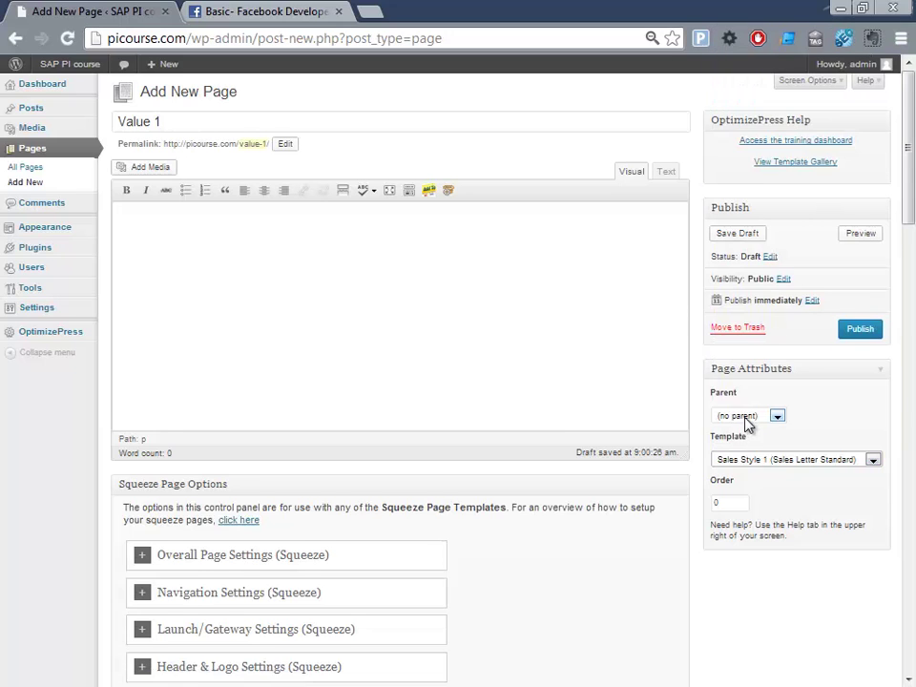
# Collapse the Squeeze Page Options and check the Header & Logo Options among the launch page and sales letter settings.
pyautogui.scroll(-2, 730, 420)
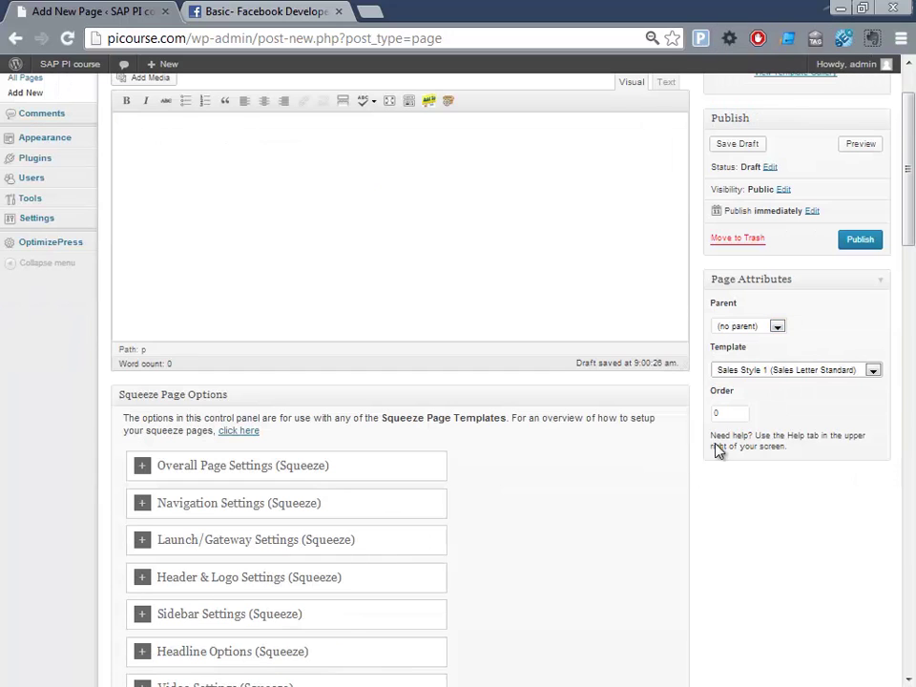
pyautogui.click(680, 396)
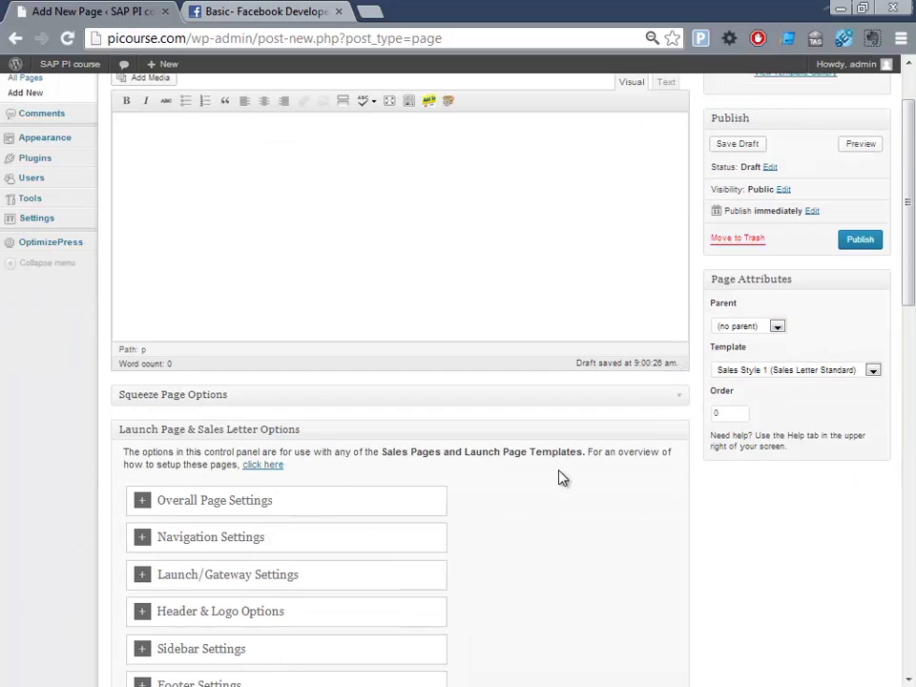
pyautogui.scroll(-2, 132, 553)
pyautogui.click(140, 529)
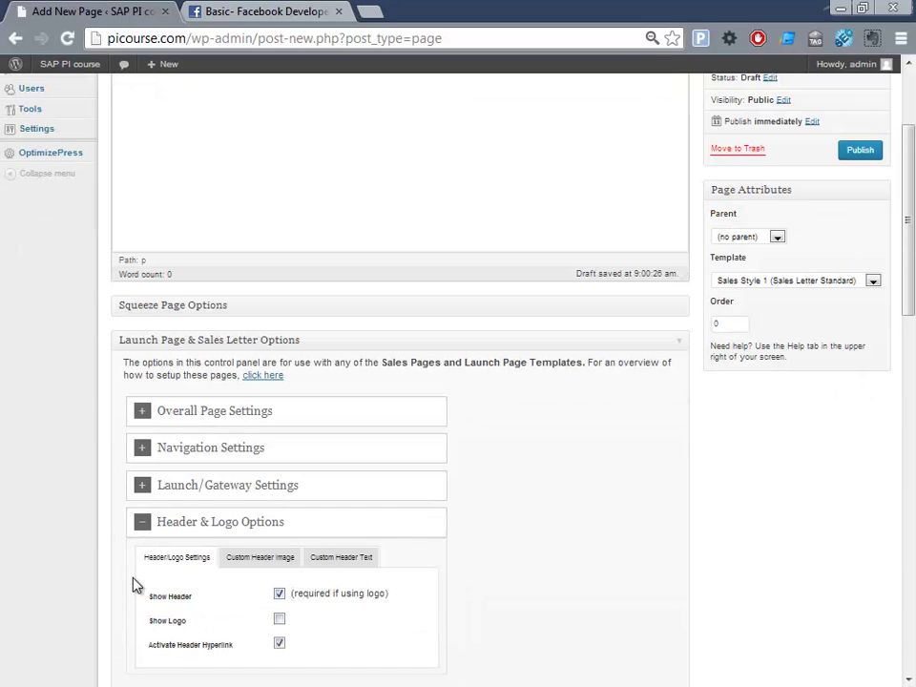
pyautogui.click(142, 524)
pyautogui.scroll(-6, 134, 582)
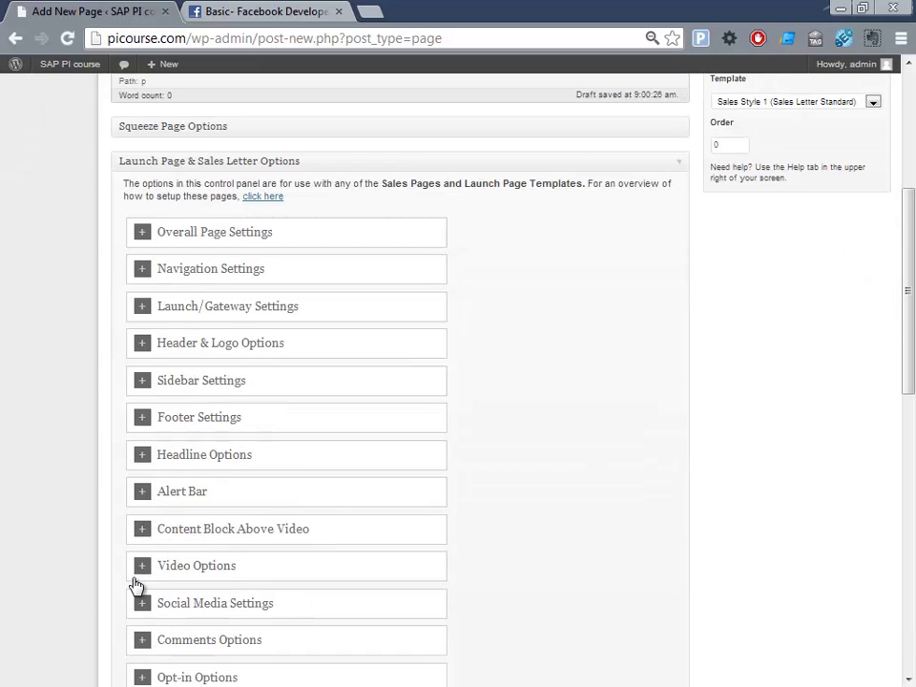
# Write "Value video facebook testing." as the body text of the new page.
pyautogui.scroll(8, 140, 520)
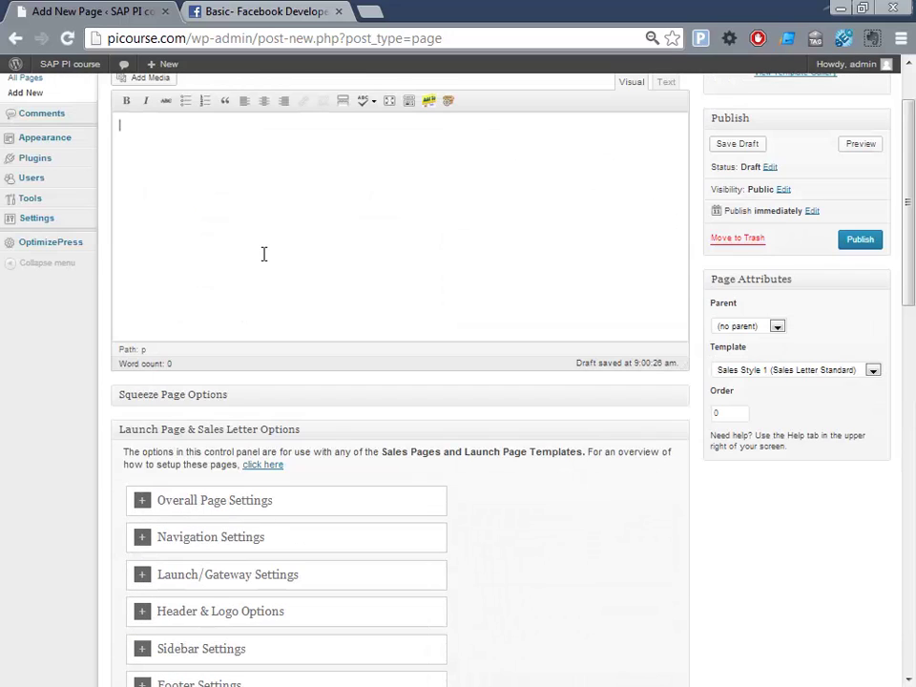
pyautogui.write('e video facebook test')
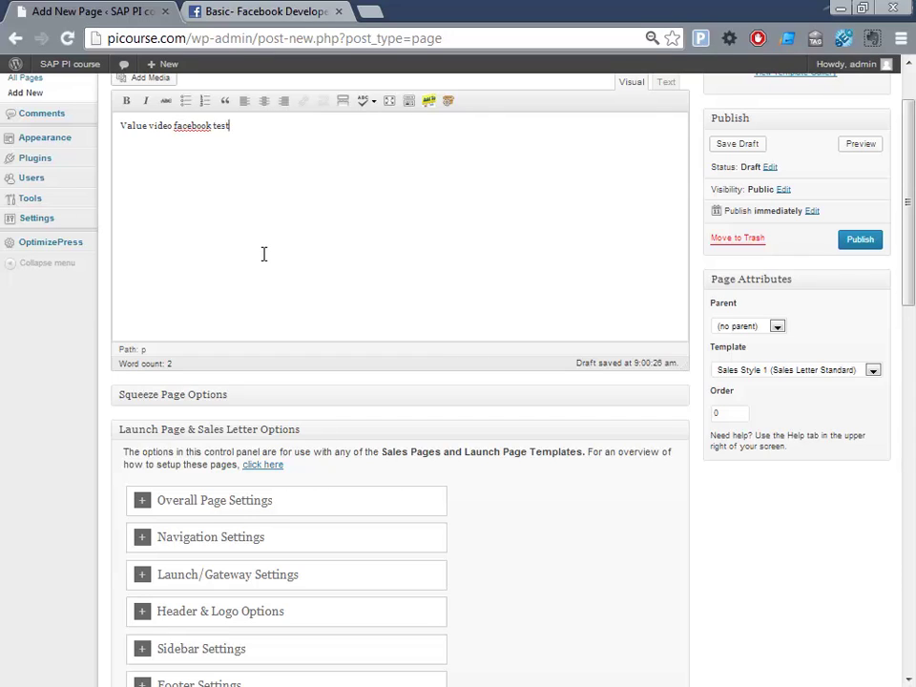
pyautogui.write('ing.')
pyautogui.press('Return')
# Activate comments for the page, disable dates on WP comments, and set the comments order to Facebook First, Wordpress Second.
pyautogui.scroll(-10, 263, 254)
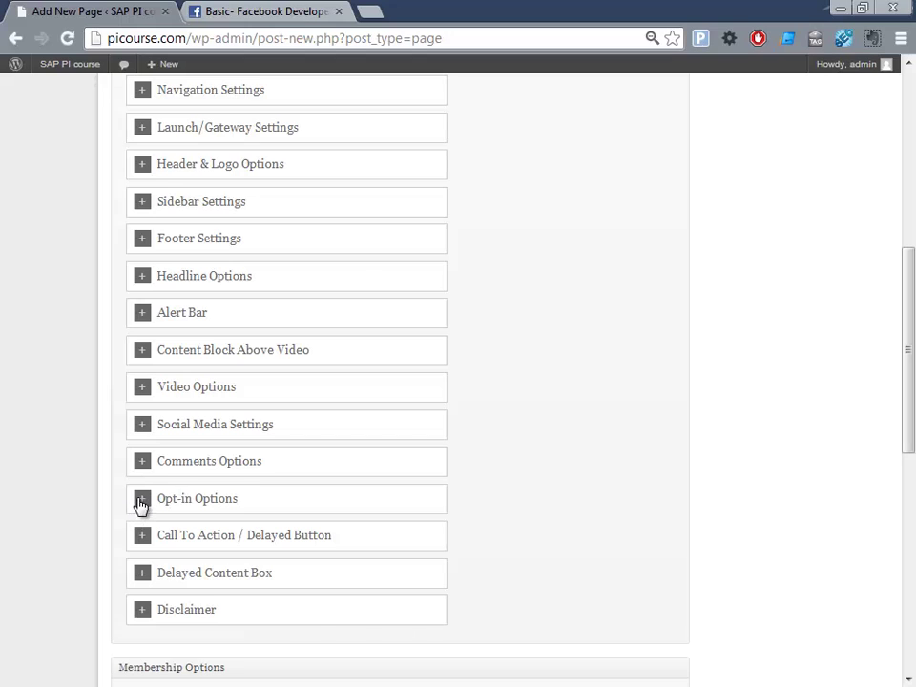
pyautogui.click(141, 464)
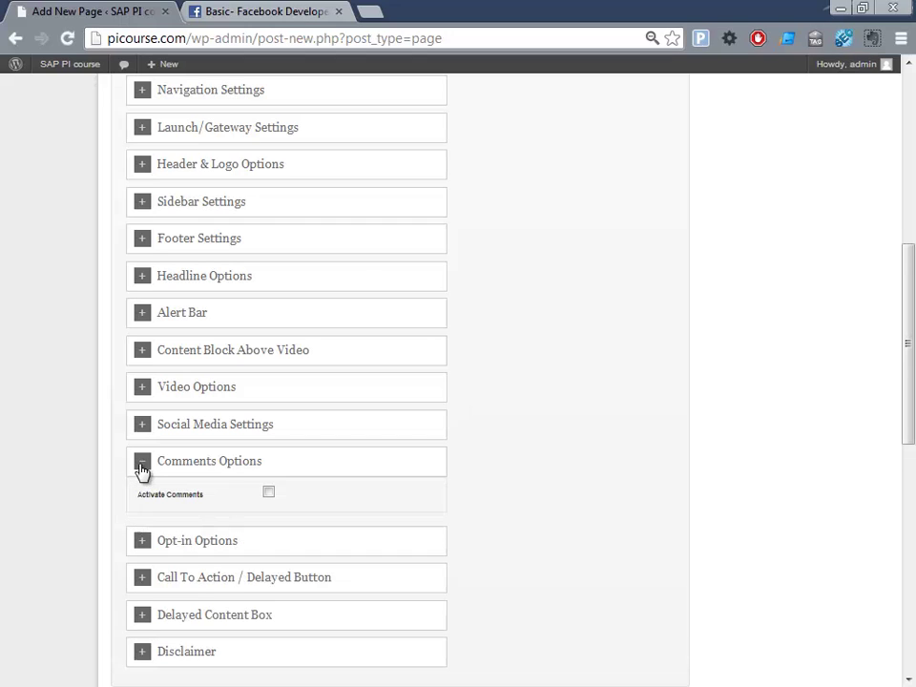
pyautogui.click(269, 493)
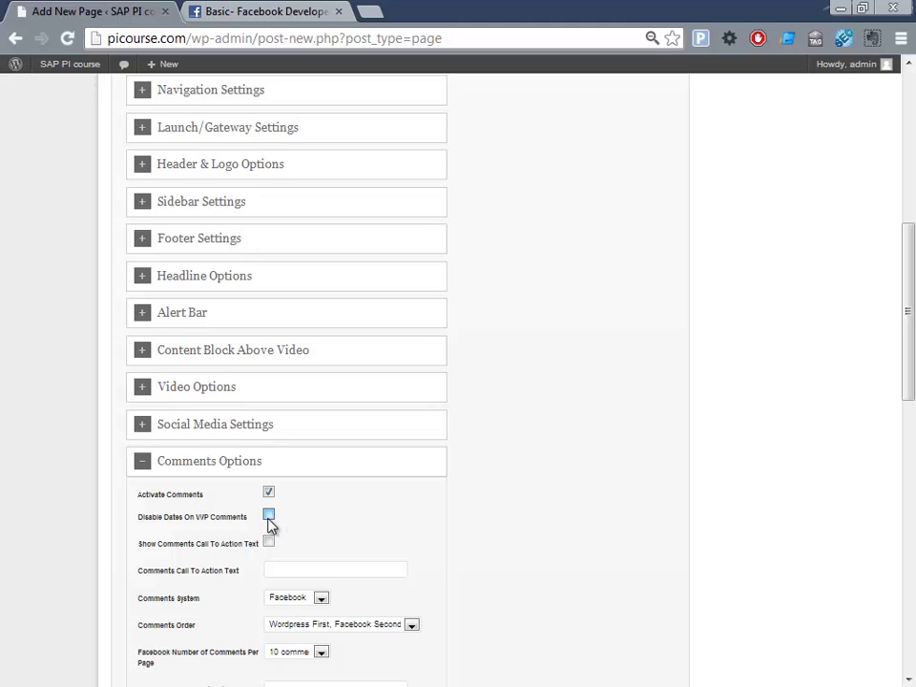
pyautogui.click(269, 517)
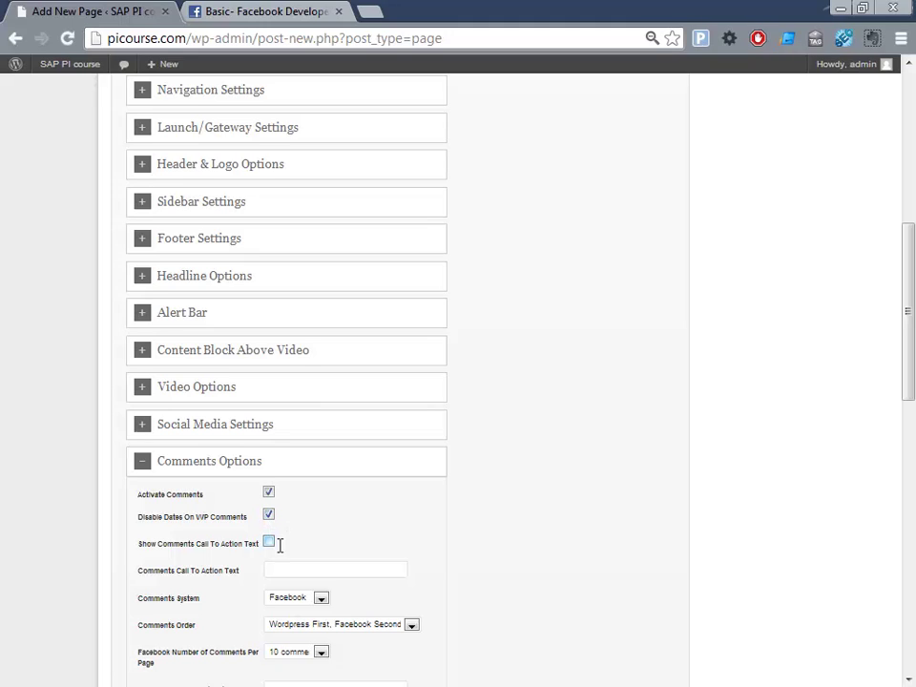
pyautogui.click(320, 627)
pyautogui.click(322, 673)
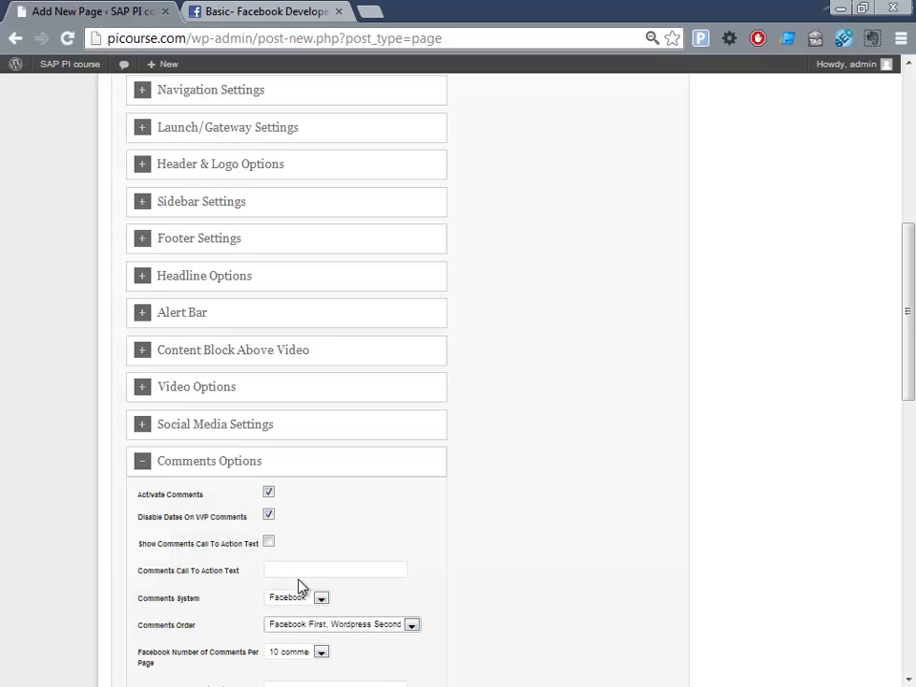
# Set the comments call to action text to "Tell me what you think of this video" and review the remaining comments options.
pyautogui.click(301, 570)
pyautogui.click(302, 570)
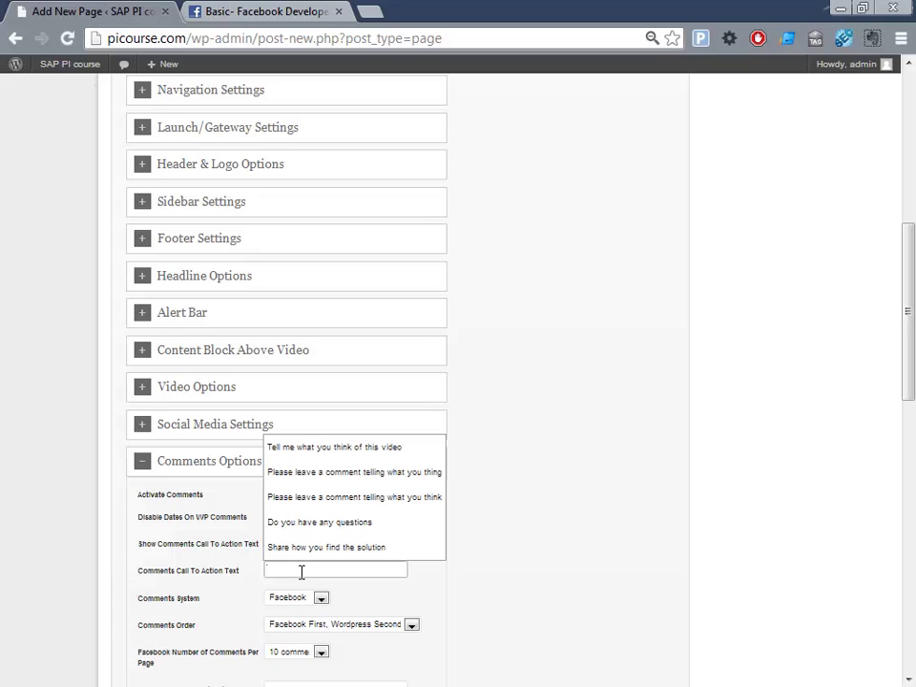
pyautogui.press('Down')
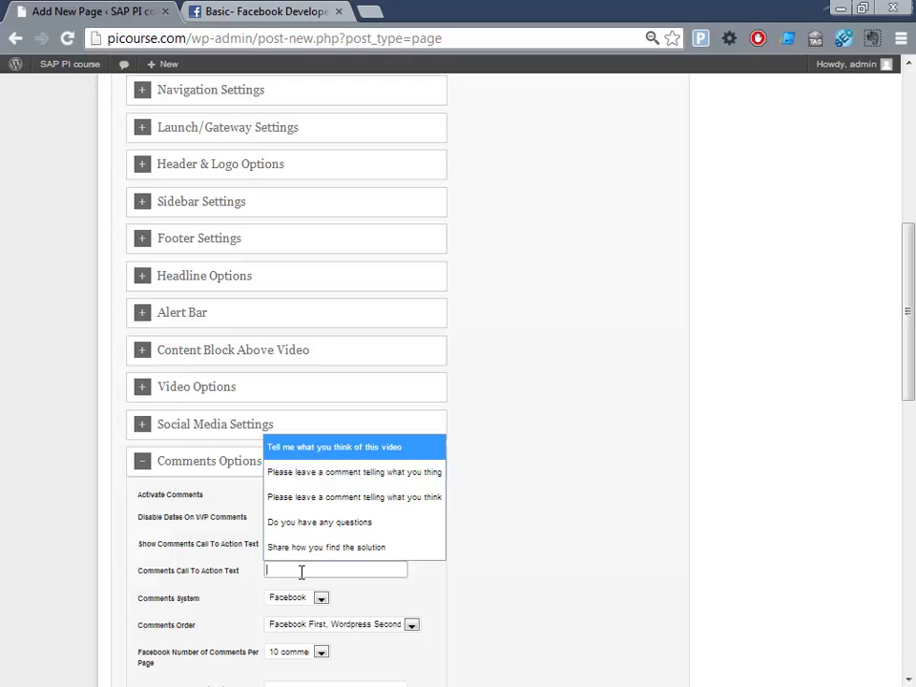
pyautogui.press('Escape')
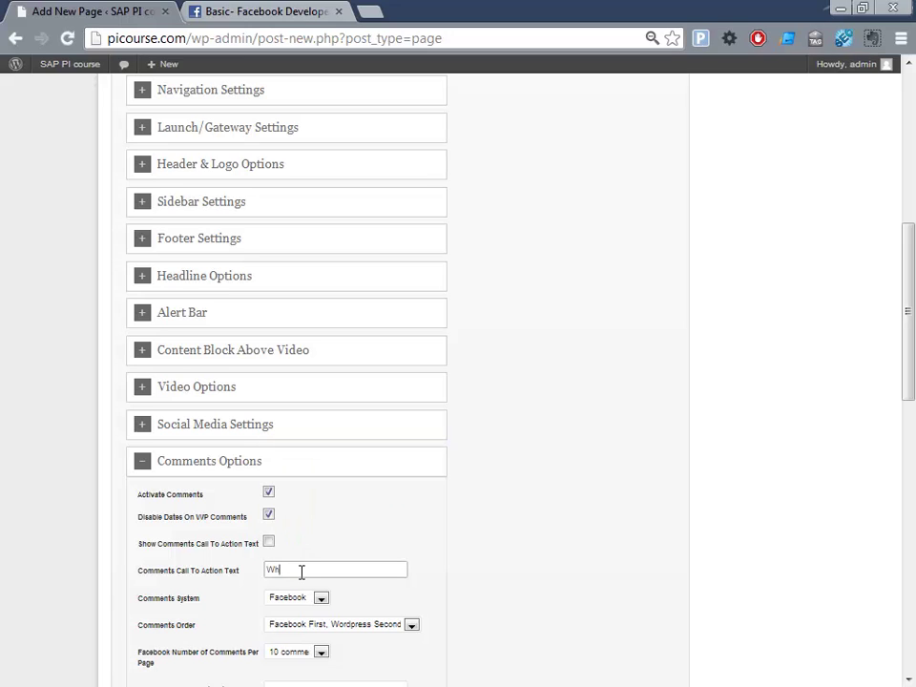
pyautogui.click(302, 572)
pyautogui.press('Down')
pyautogui.press('Return')
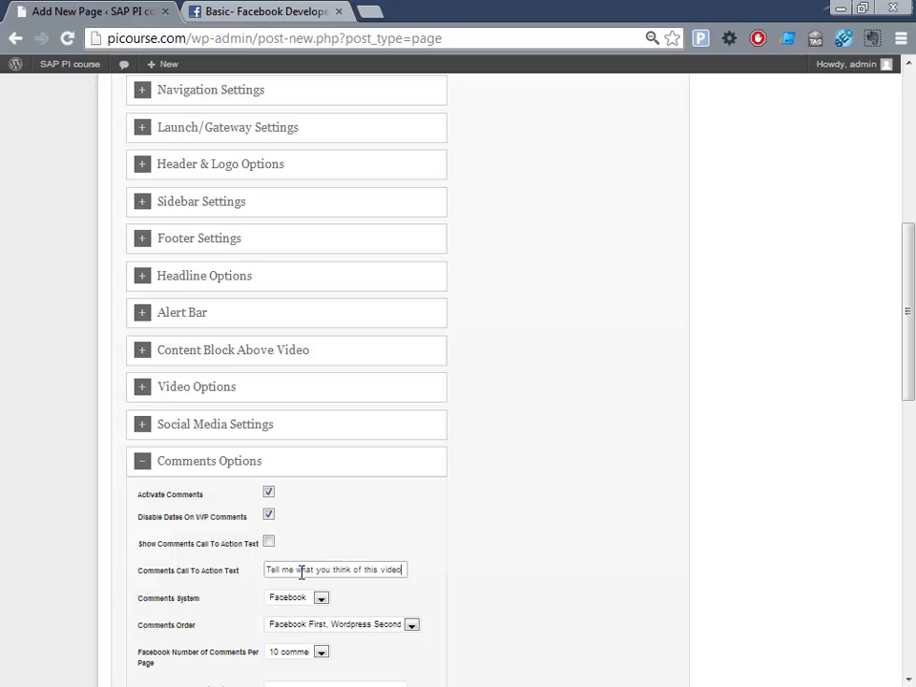
pyautogui.scroll(-3, 255, 576)
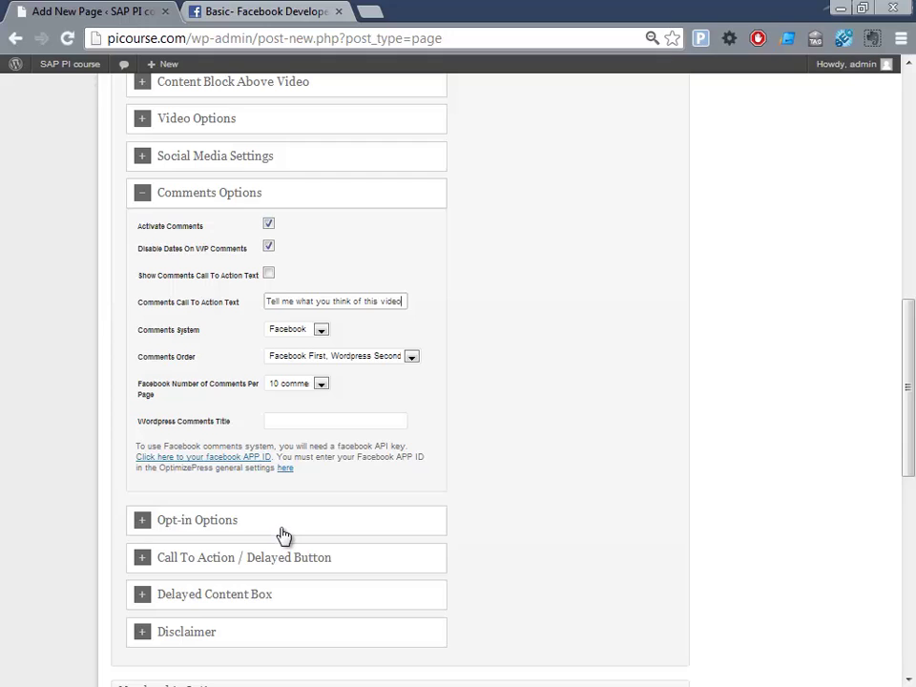
pyautogui.scroll(-3, 263, 592)
pyautogui.scroll(9, 272, 573)
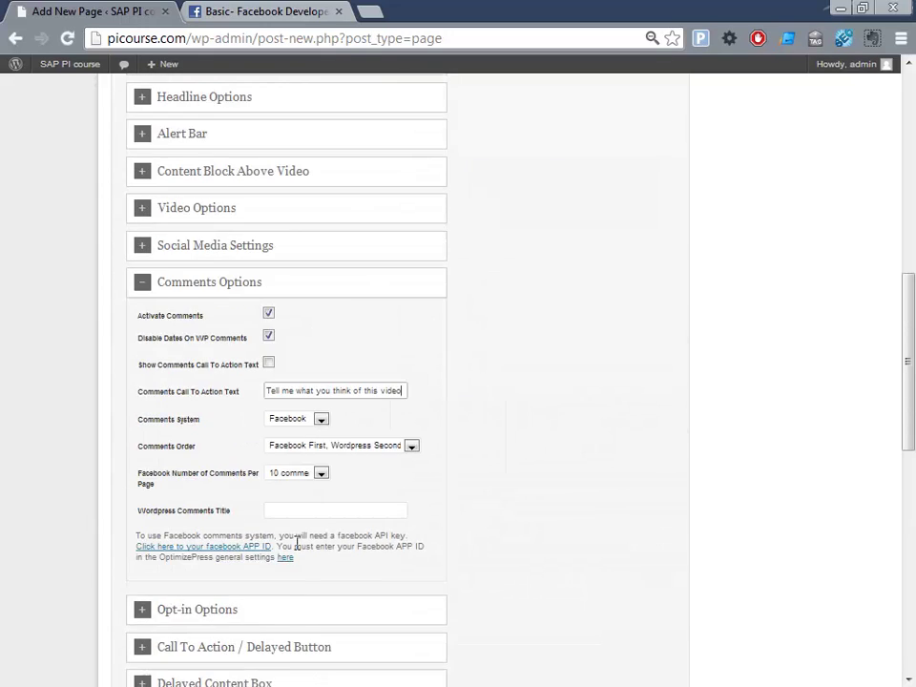
# Publish the new Value 1 page and view it on the live site.
pyautogui.scroll(3, 268, 569)
pyautogui.click(864, 329)
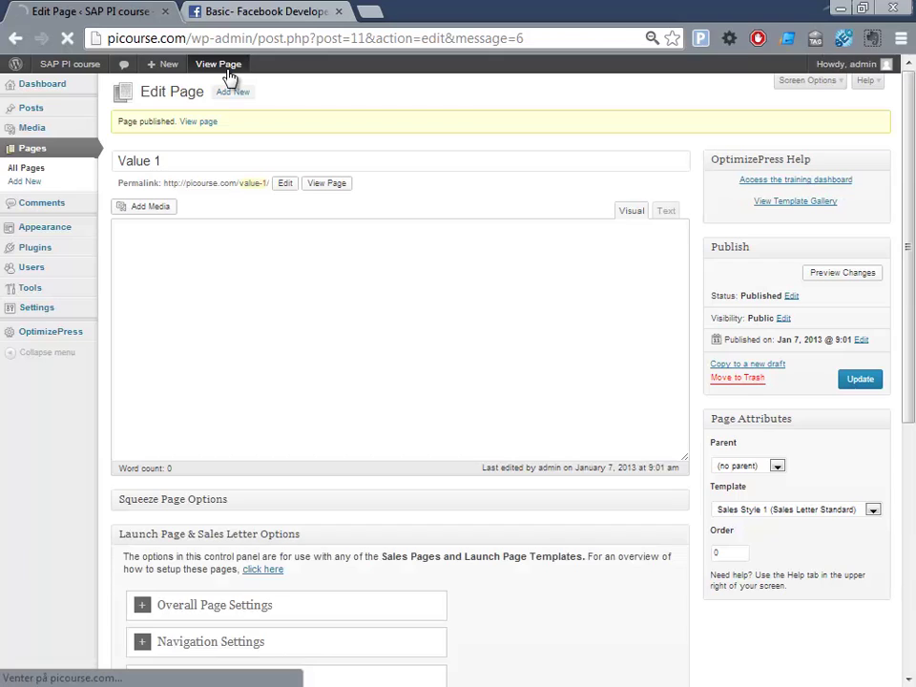
pyautogui.click(228, 76)
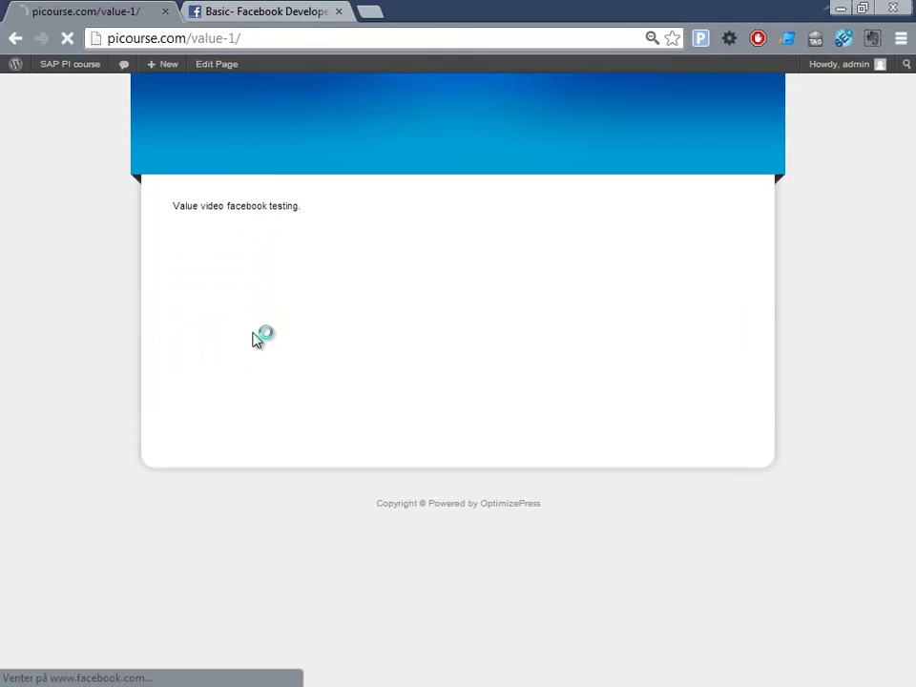
# Post the test comment "Hi thansk for posting." through the page's Facebook comment box and delete it again.
pyautogui.click(274, 310)
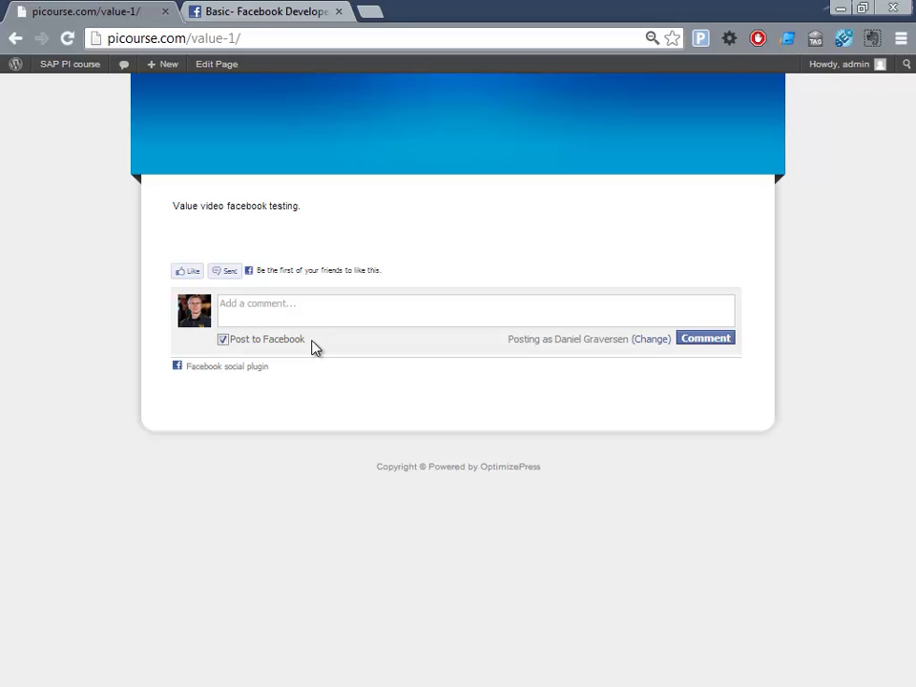
pyautogui.write('T')
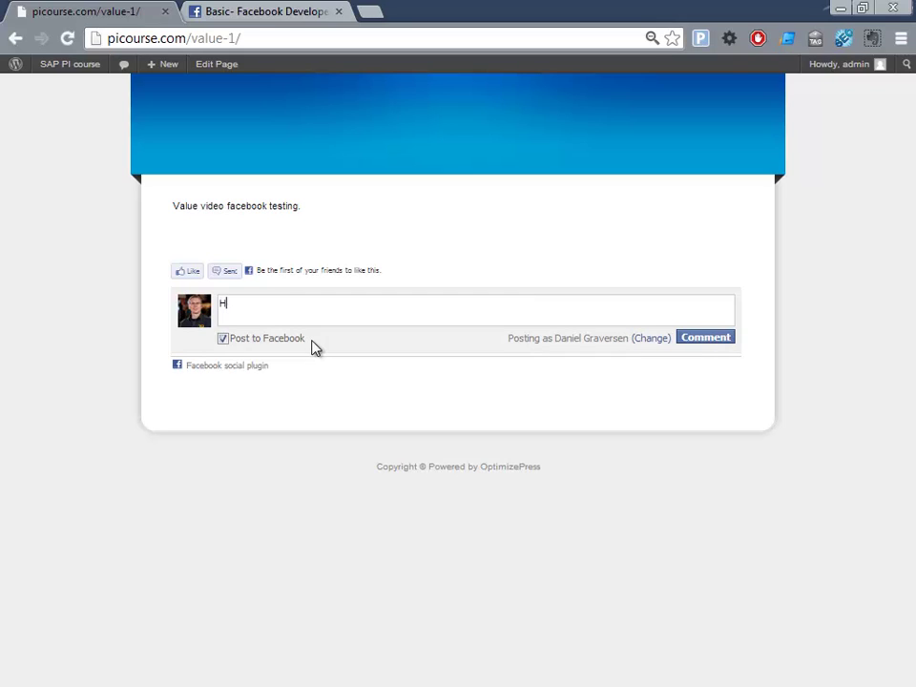
pyautogui.write('i thansk for posting')
pyautogui.click(708, 339)
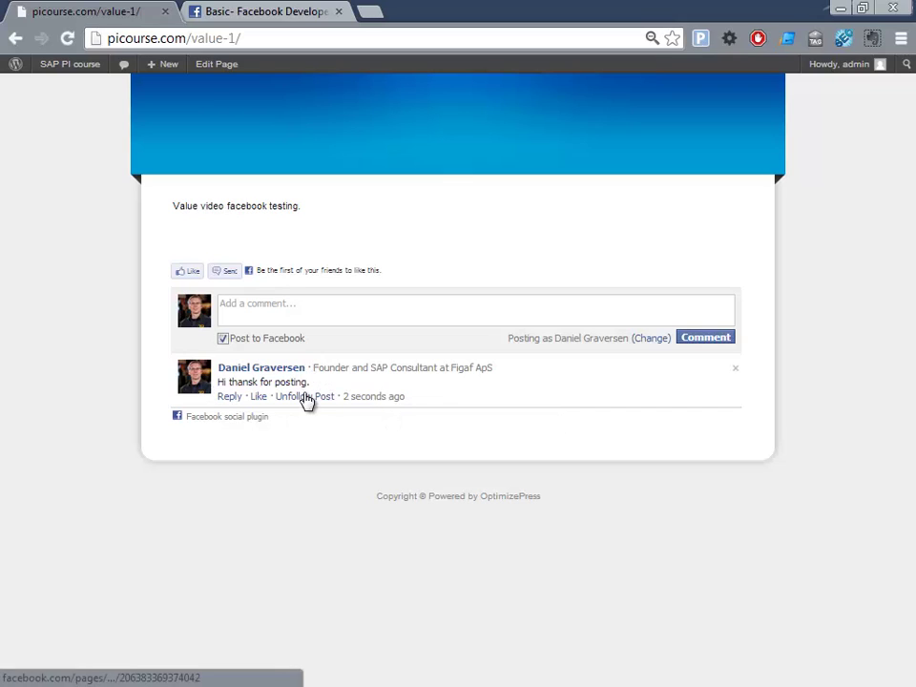
pyautogui.click(735, 370)
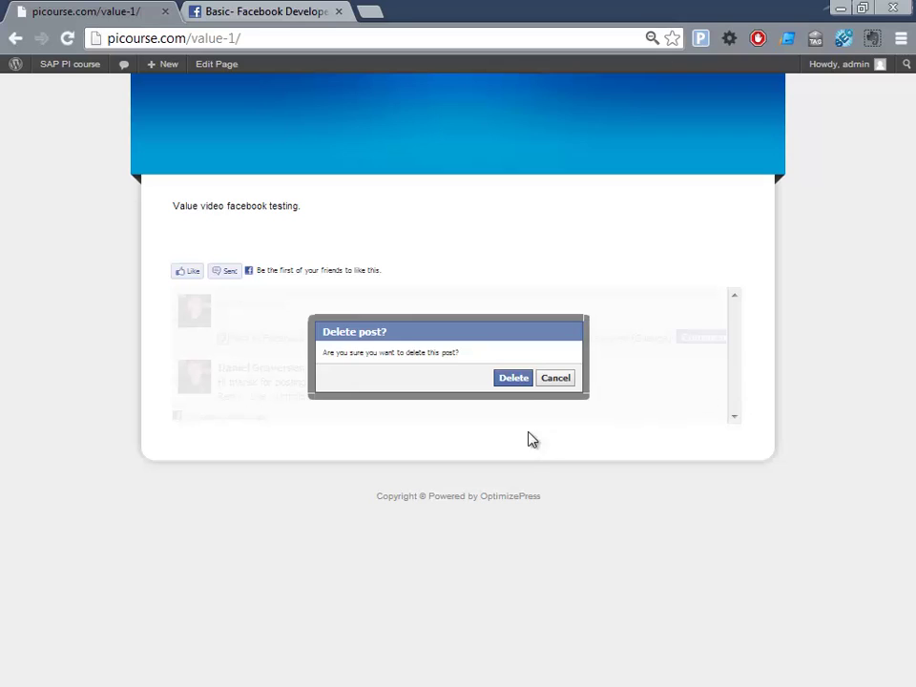
pyautogui.click(514, 391)
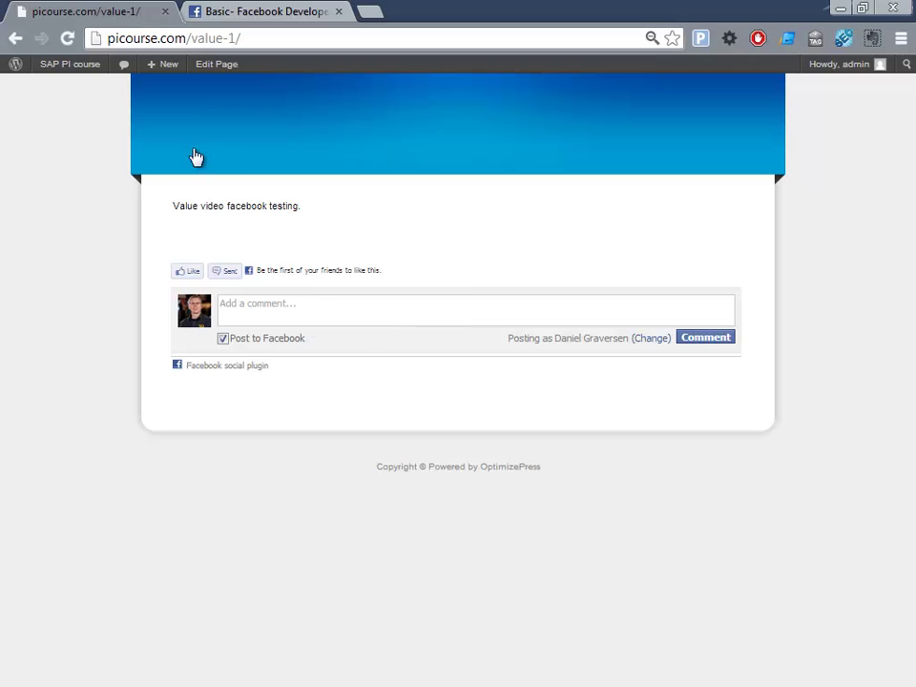
# Open the OptimizePress general settings, check the Facebook APP ID field, and switch to the Facebook Developers app page to compare.
pyautogui.click(53, 67)
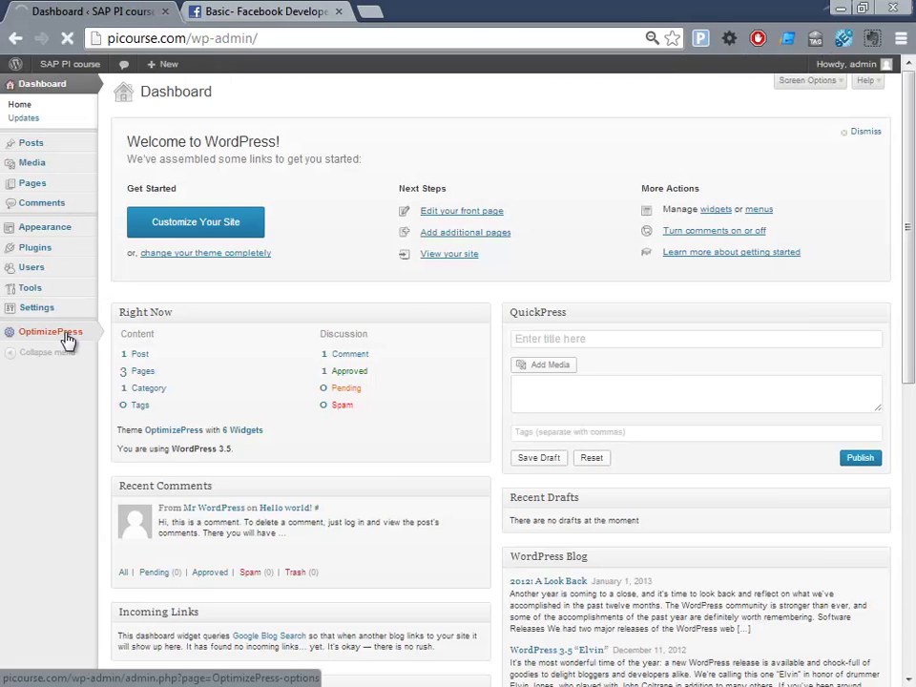
pyautogui.click(67, 340)
pyautogui.scroll(-3, 229, 410)
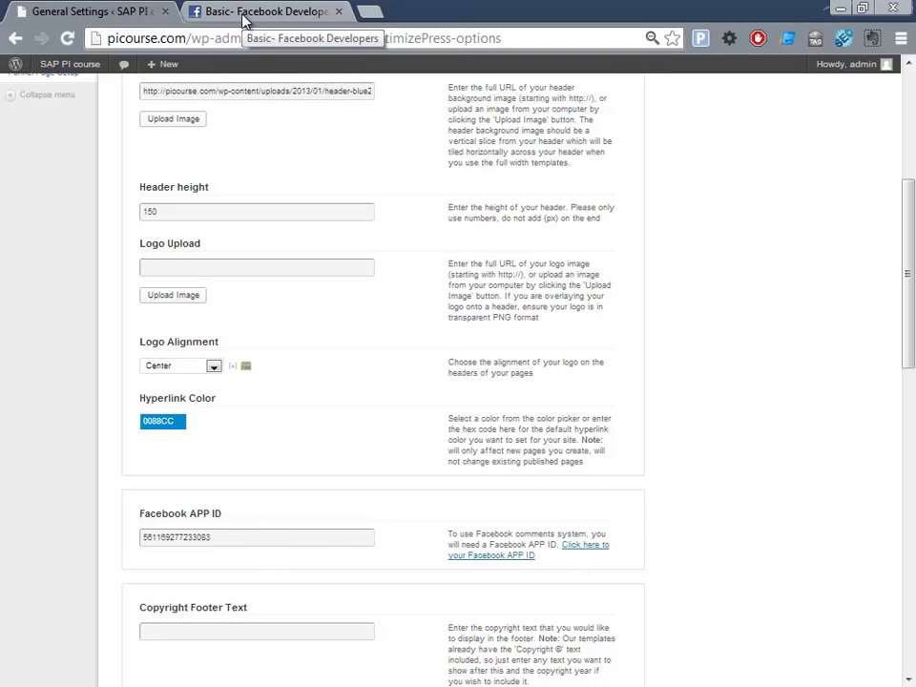
pyautogui.click(272, 19)
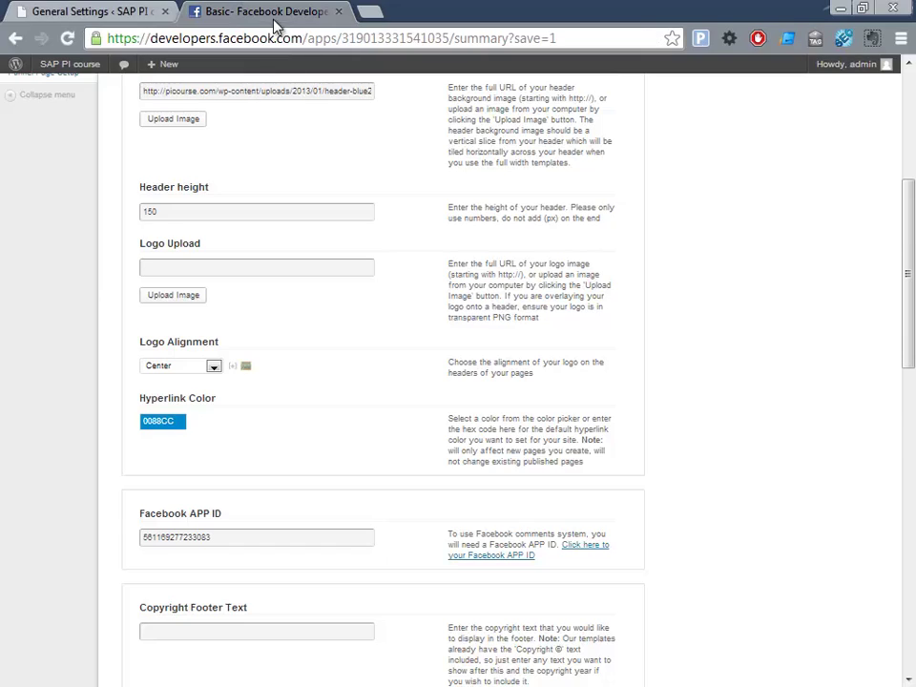